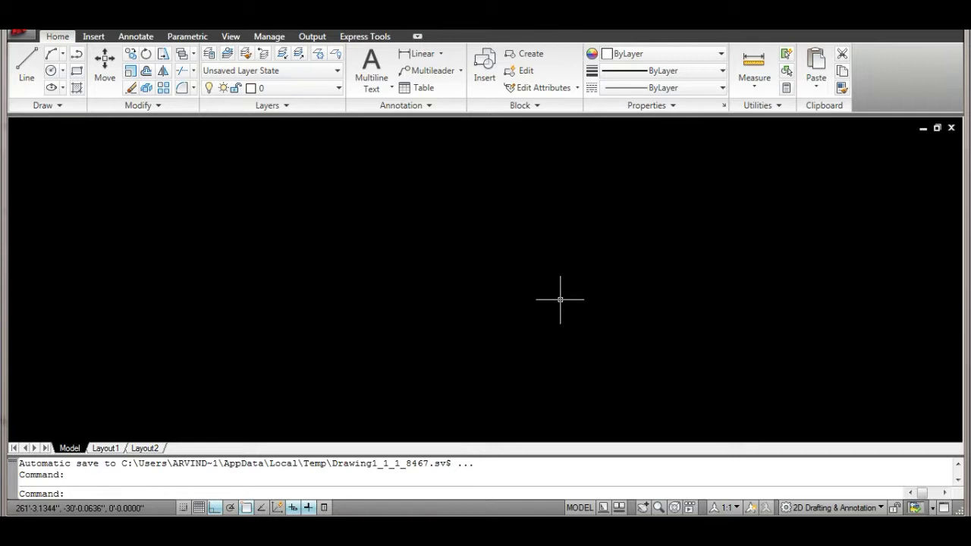
Draw a closed rectangle from lines: 4' up, 2' across, 4' down, back to the start
{"action": "type", "text": "l"}
{"action": "key", "text": "Return"}
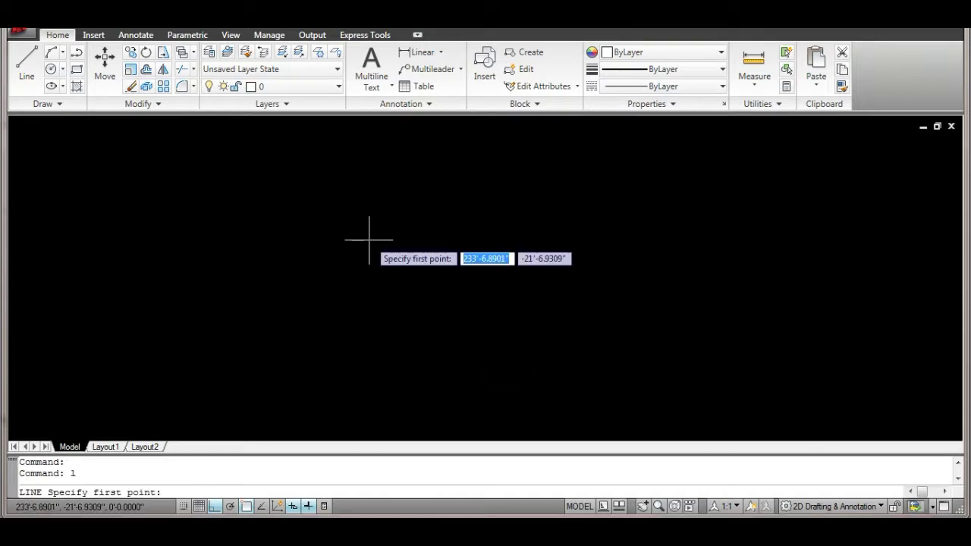
{"action": "left_click", "coordinate": [369, 240]}
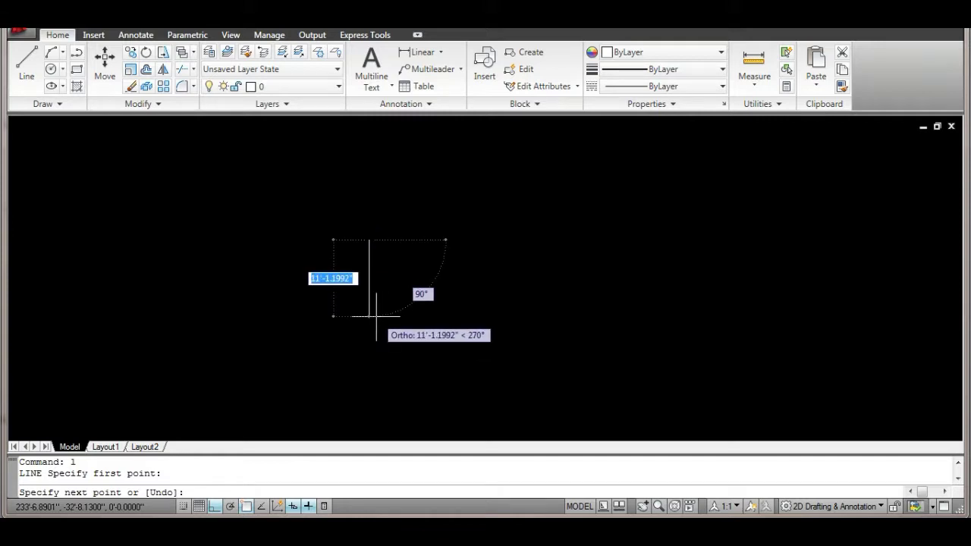
{"action": "type", "text": "4'"}
{"action": "key", "text": "Return"}
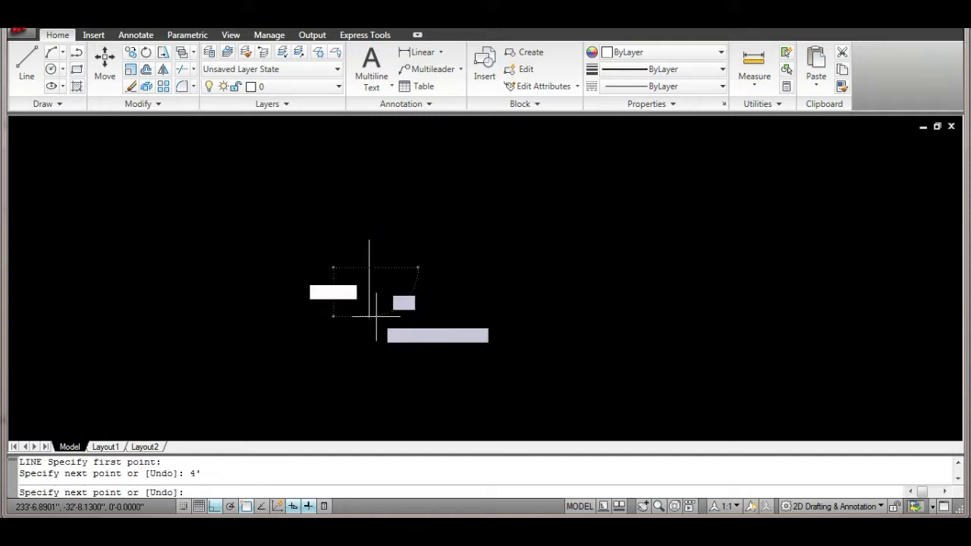
{"action": "type", "text": "2"}
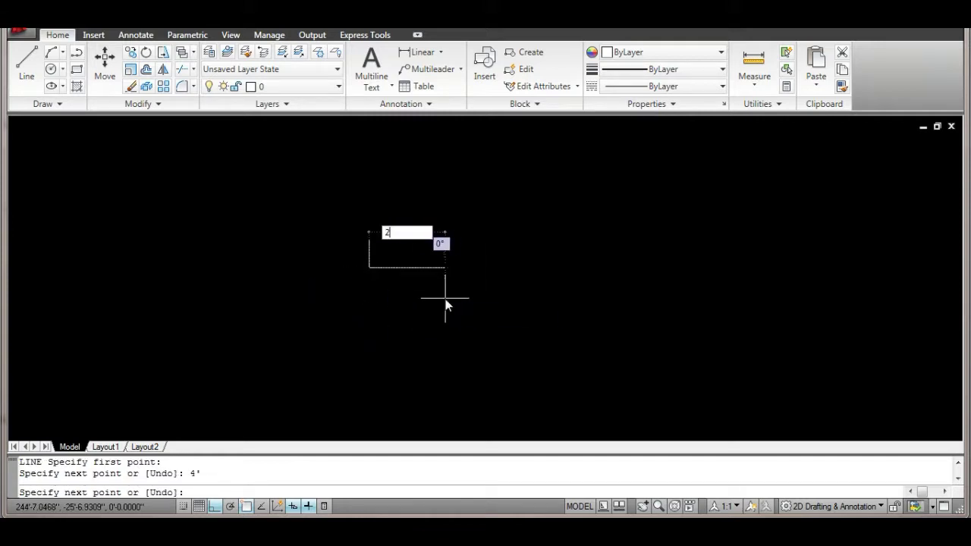
{"action": "type", "text": "'"}
{"action": "key", "text": "Return"}
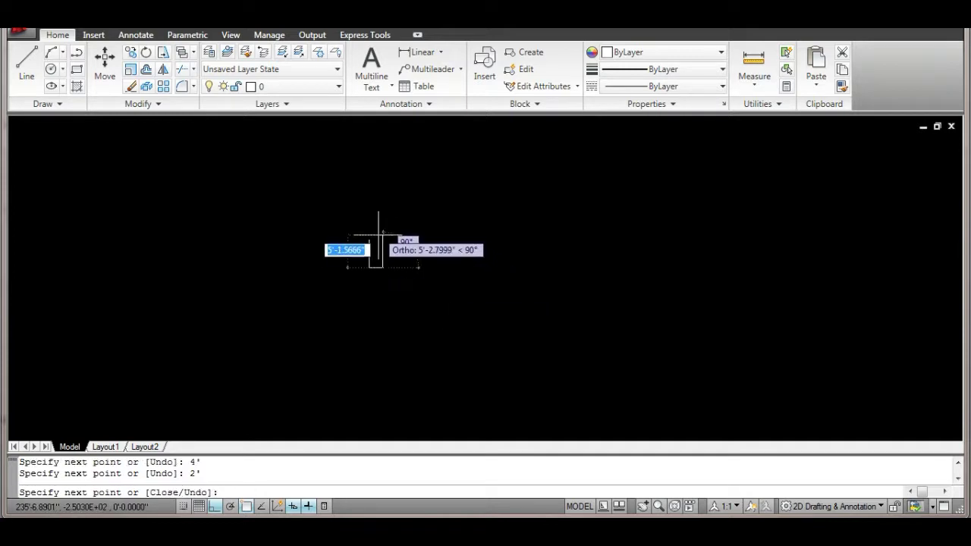
{"action": "scroll", "coordinate": [383, 238], "scroll_direction": "up", "scroll_amount": 2}
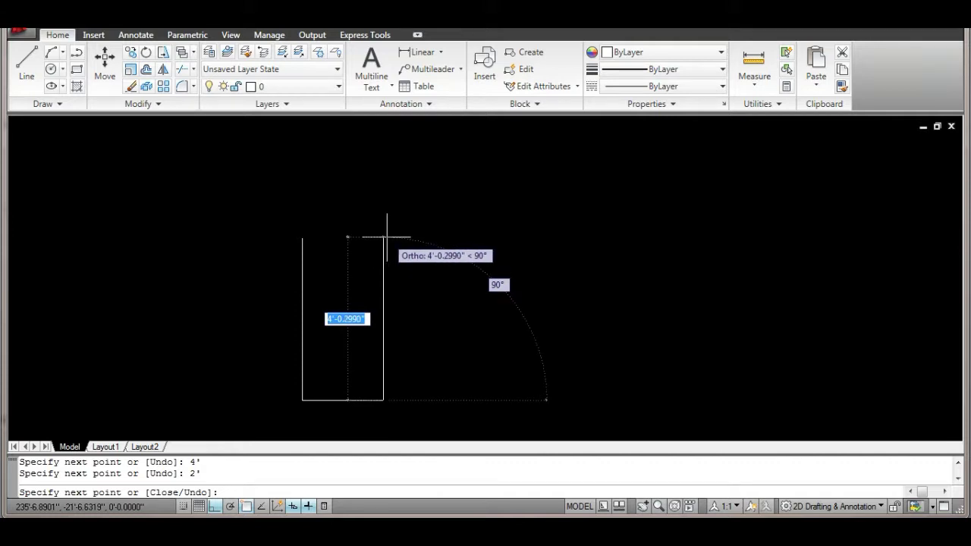
{"action": "type", "text": "4'"}
{"action": "key", "text": "Return"}
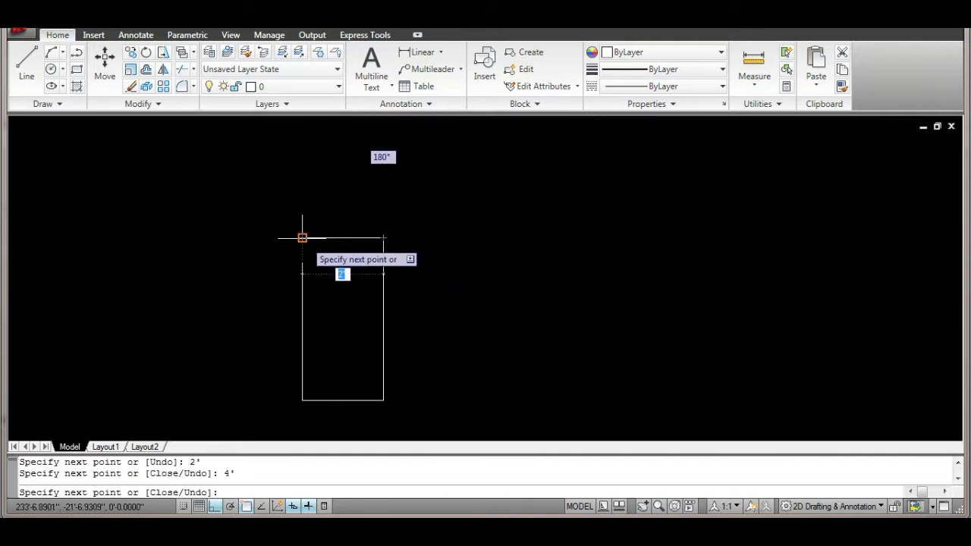
{"action": "key", "text": "Escape"}
{"action": "key", "text": "Escape"}
{"action": "scroll", "coordinate": [263, 296], "scroll_direction": "down", "scroll_amount": 2}
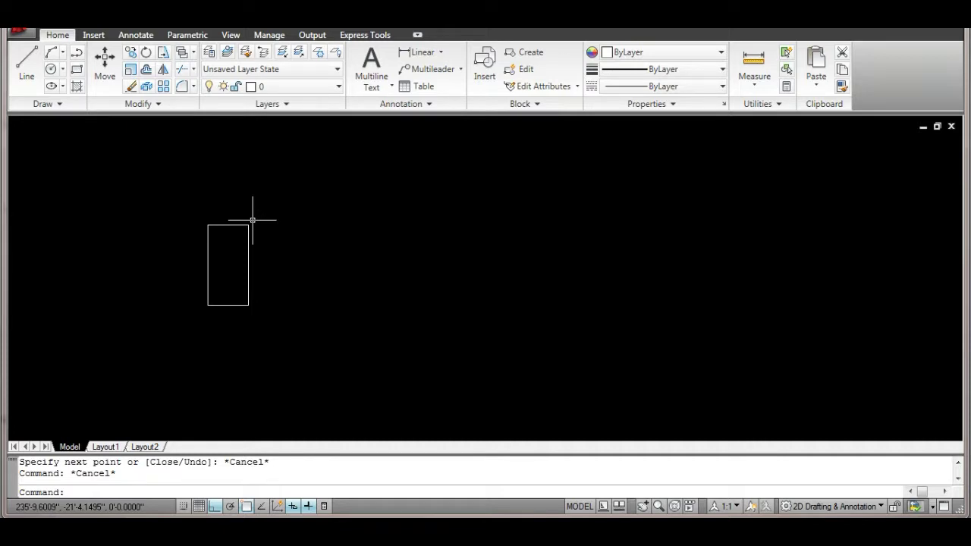
Enter 4 rows, 4 columns, 5' row offset and 3' column offset in the Array dialog
{"action": "type", "text": "ar"}
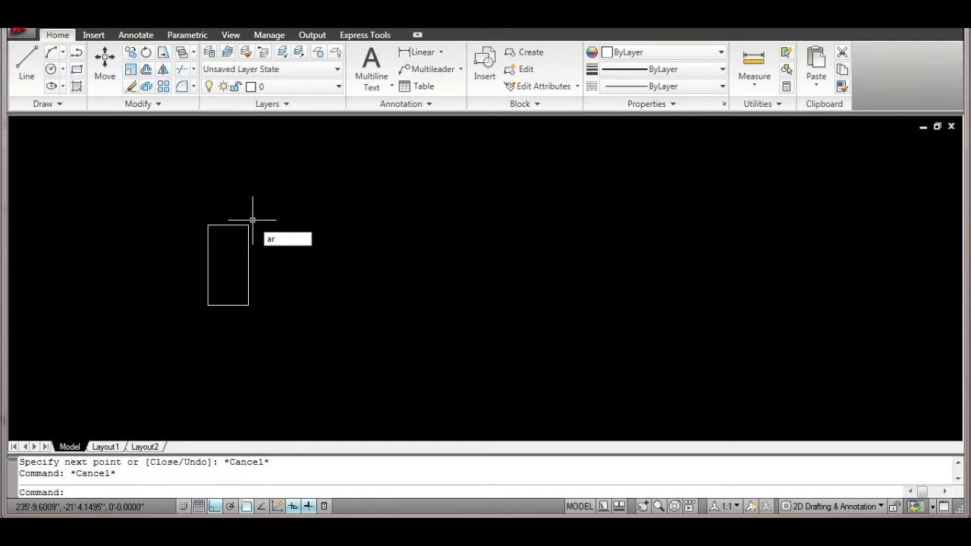
{"action": "key", "text": "Return"}
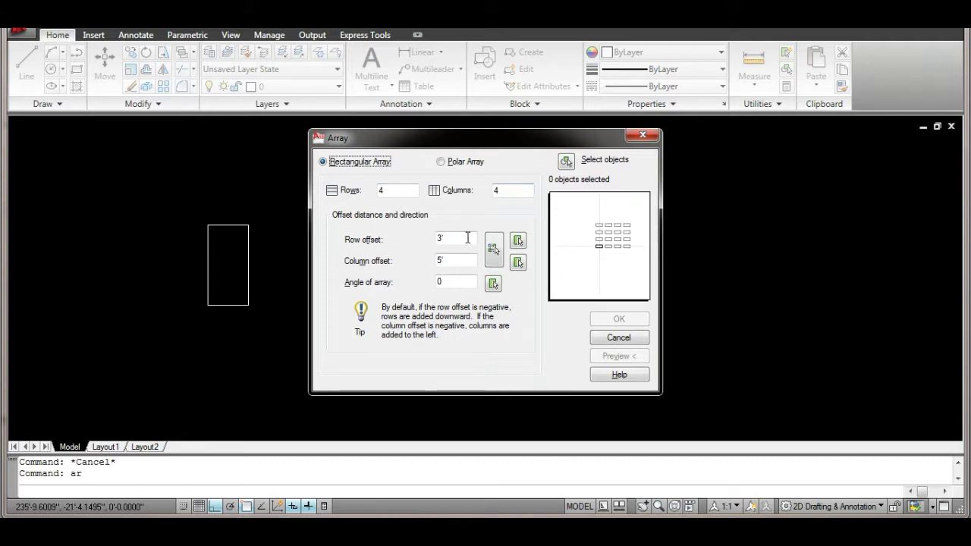
{"action": "mouse_move", "coordinate": [455, 239]}
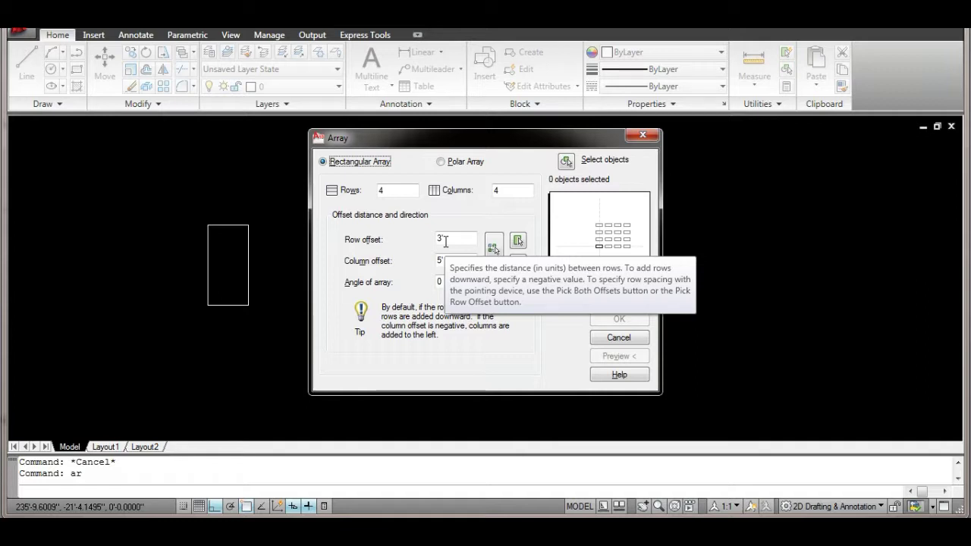
{"action": "double_click", "coordinate": [443, 240]}
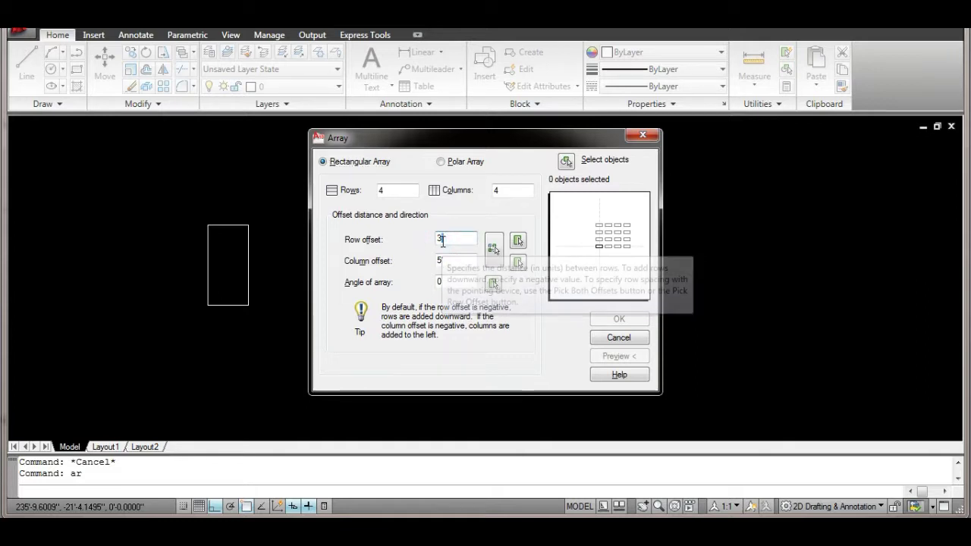
{"action": "type", "text": "35"}
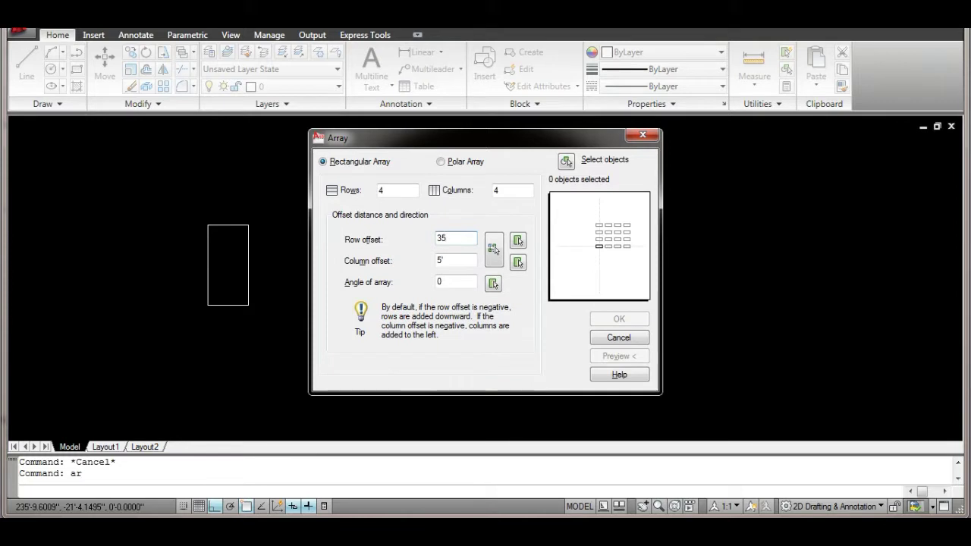
{"action": "key", "text": "BackSpace"}
{"action": "key", "text": "BackSpace"}
{"action": "type", "text": "5"}
{"action": "type", "text": "'"}
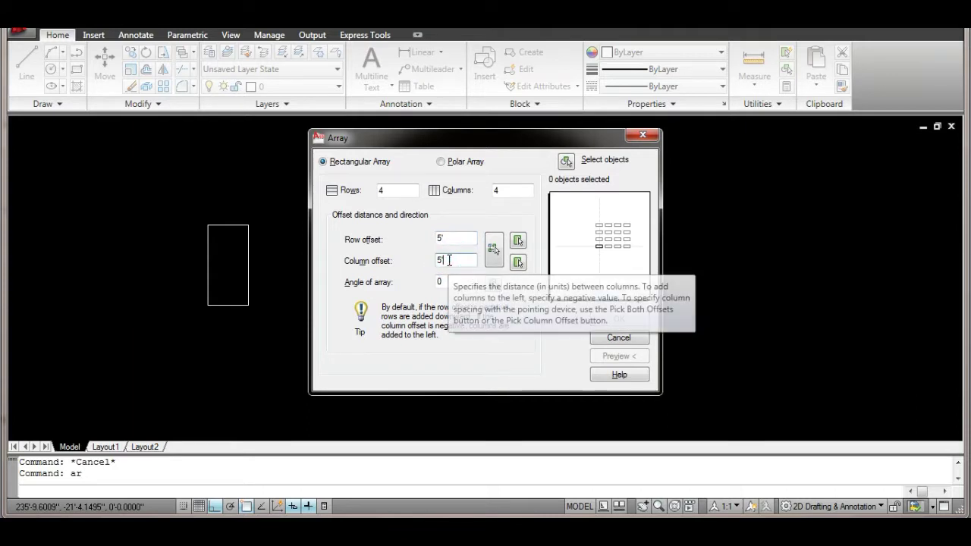
{"action": "left_click", "coordinate": [449, 260]}
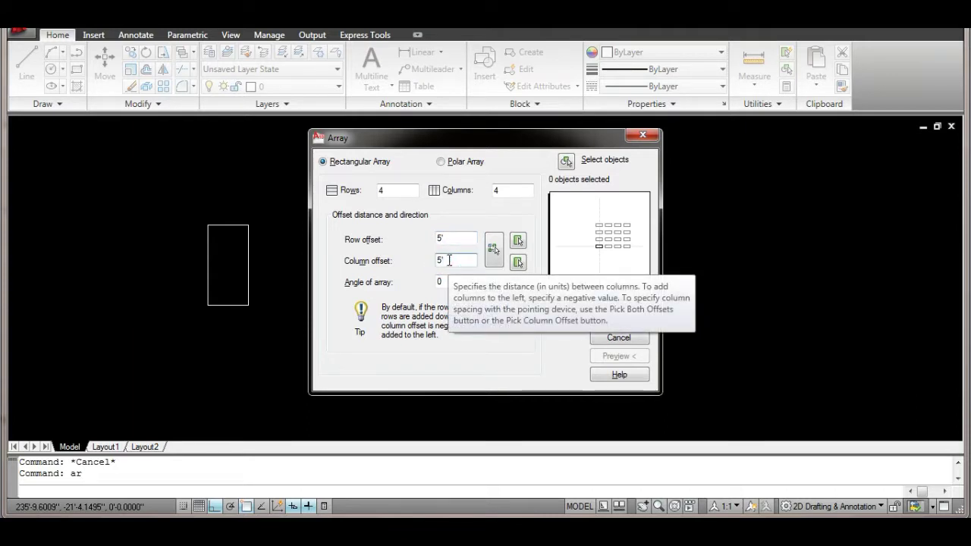
{"action": "type", "text": "3"}
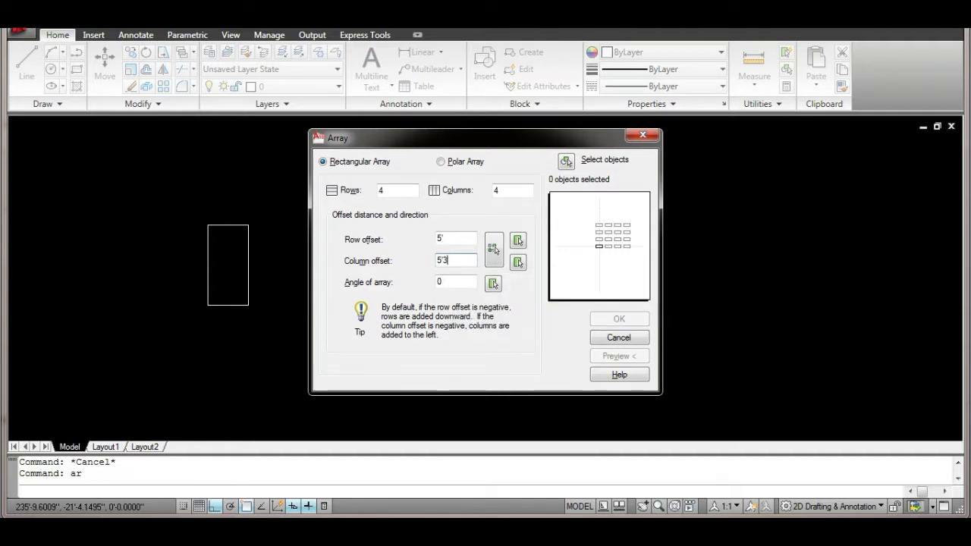
{"action": "key", "text": "BackSpace"}
{"action": "key", "text": "BackSpace"}
{"action": "key", "text": "BackSpace"}
{"action": "type", "text": "3"}
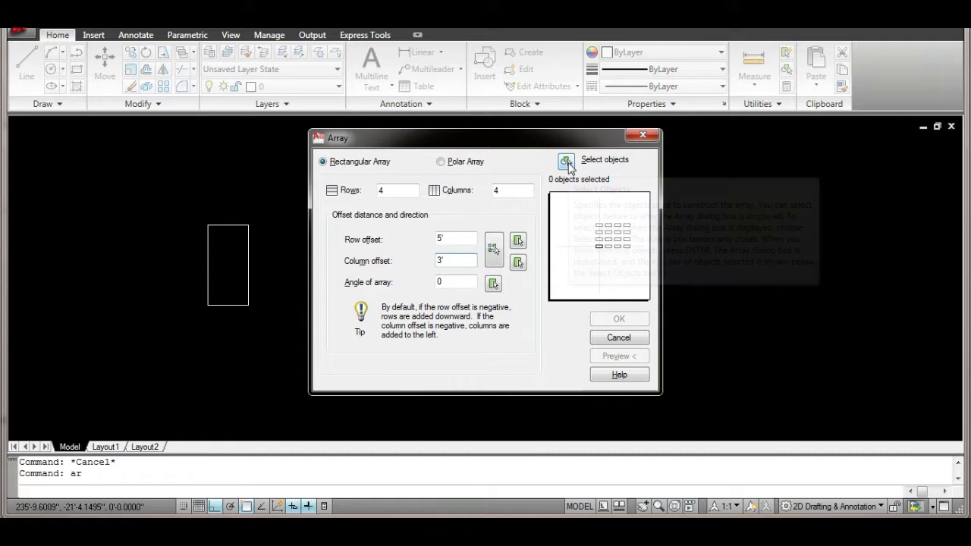
Window-select the rectangle's four lines and create the 4-by-4 array
{"action": "left_click", "coordinate": [566, 161]}
{"action": "left_click", "coordinate": [262, 214]}
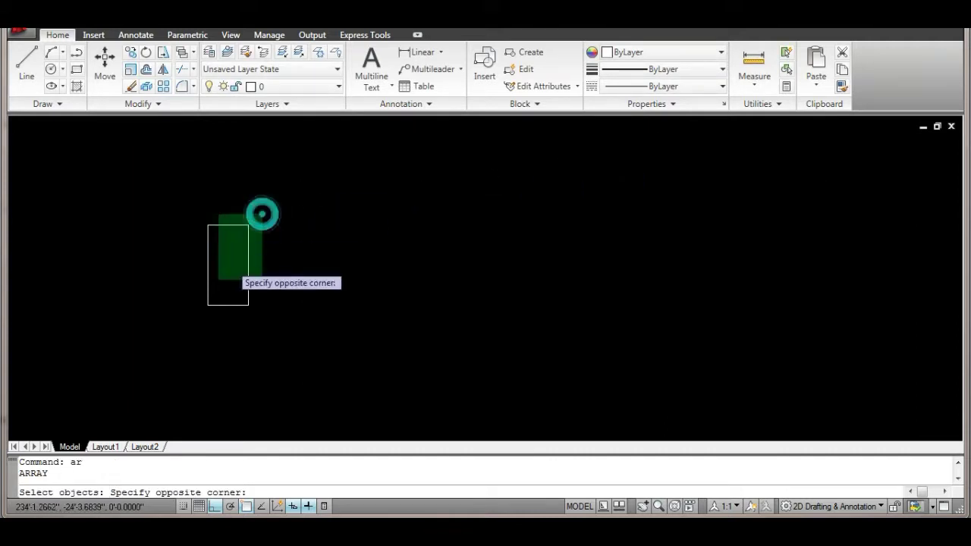
{"action": "left_click", "coordinate": [184, 327]}
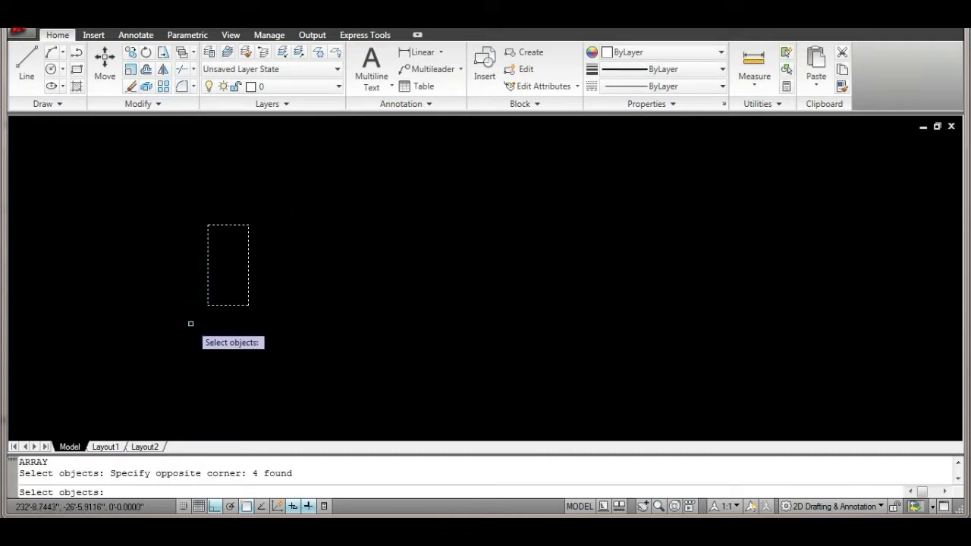
{"action": "key", "text": "Return"}
{"action": "double_click", "coordinate": [626, 318]}
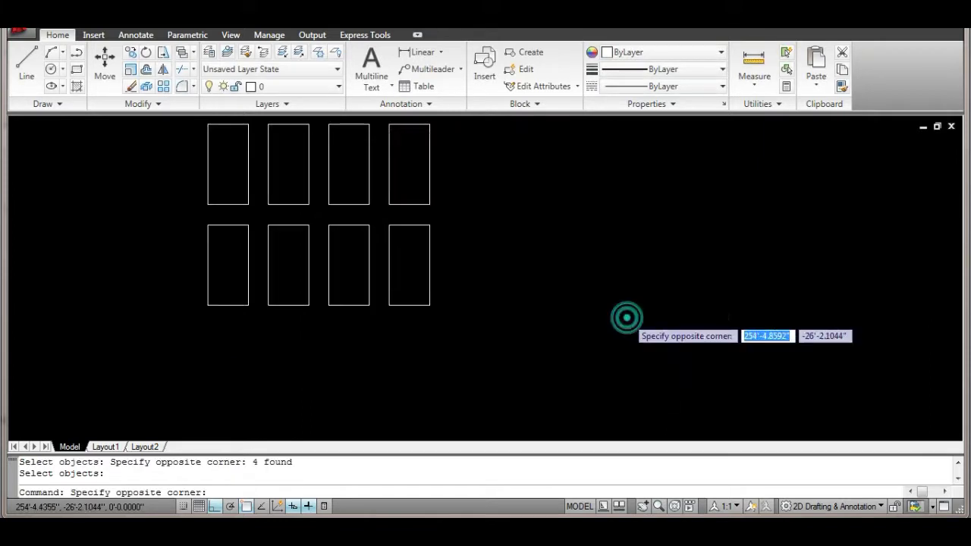
{"action": "left_click", "coordinate": [509, 278]}
Zoom and pan to view the full grid of 16 rectangles
{"action": "scroll", "coordinate": [488, 281], "scroll_direction": "down", "scroll_amount": 2}
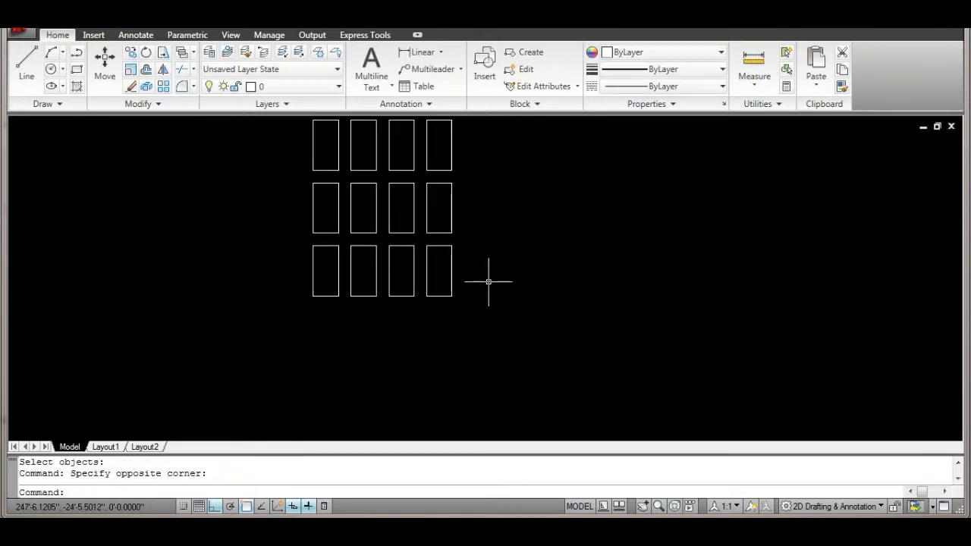
{"action": "scroll", "coordinate": [345, 295], "scroll_direction": "up", "scroll_amount": 4}
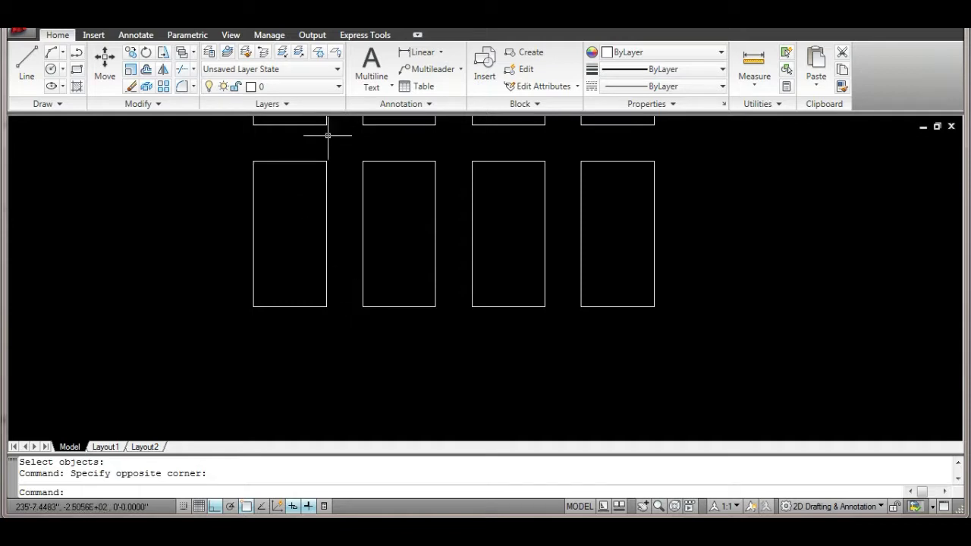
{"action": "scroll", "coordinate": [328, 191], "scroll_direction": "down", "scroll_amount": 2}
{"action": "middle_click_drag", "start_coordinate": [325, 191], "coordinate": [279, 260]}
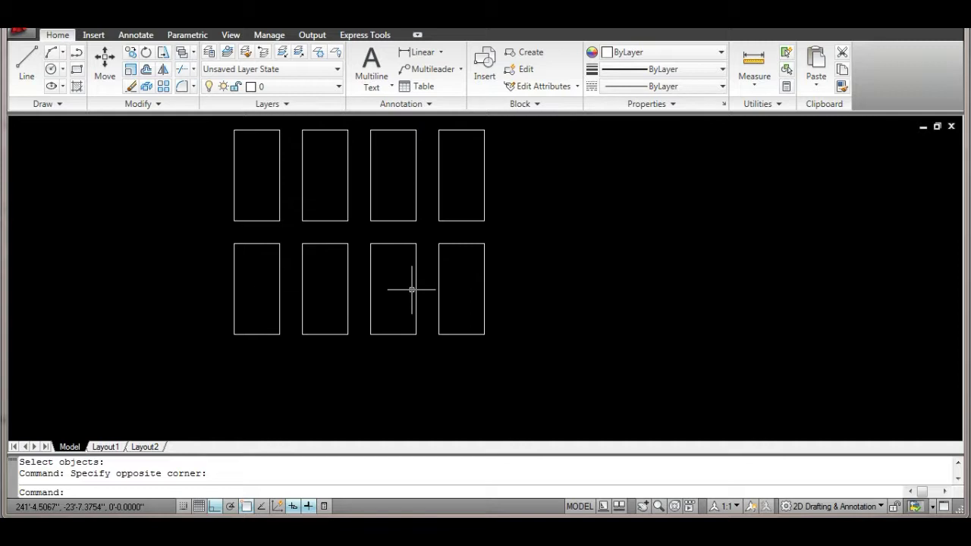
{"action": "key", "text": "Escape"}
{"action": "scroll", "coordinate": [285, 288], "scroll_direction": "down", "scroll_amount": 3}
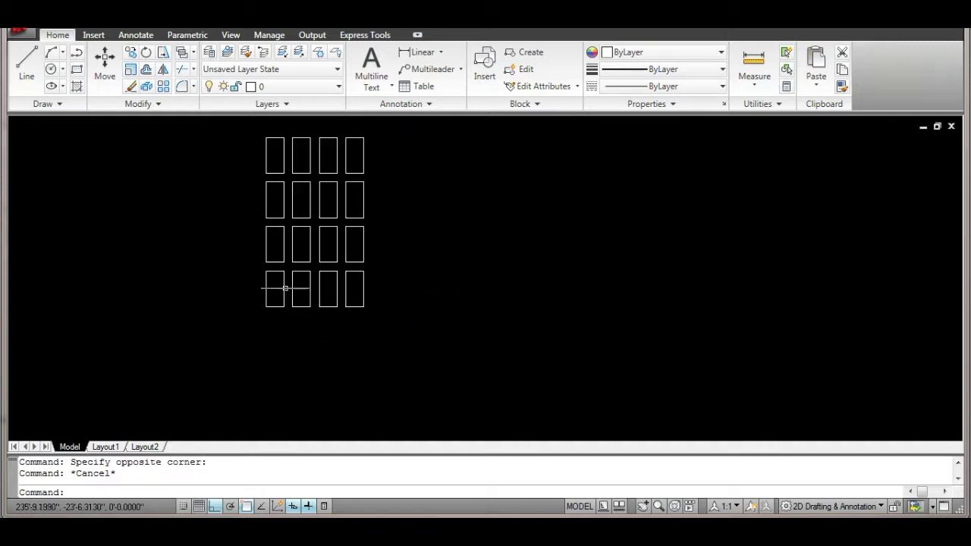
{"action": "middle_click_drag", "start_coordinate": [286, 289], "coordinate": [276, 357]}
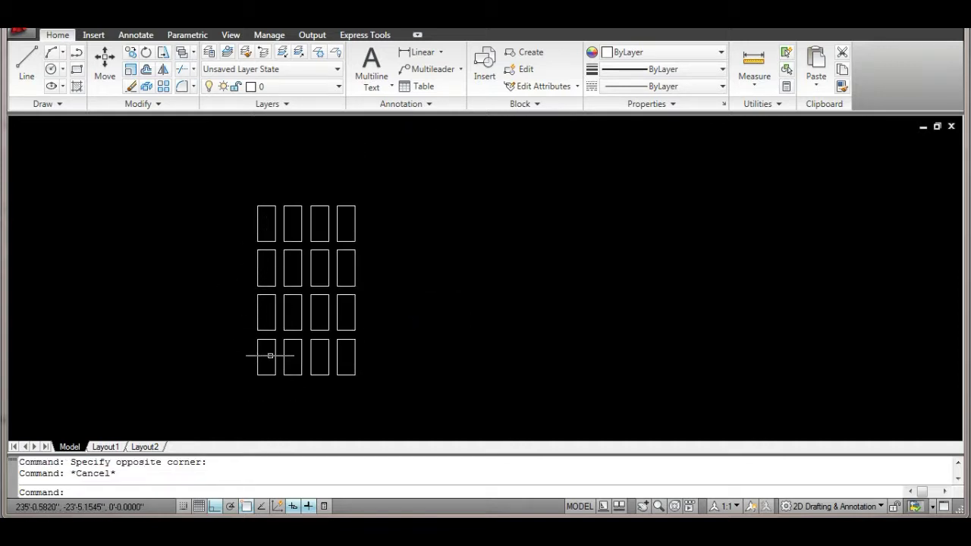
{"action": "scroll", "coordinate": [270, 355], "scroll_direction": "up", "scroll_amount": 5}
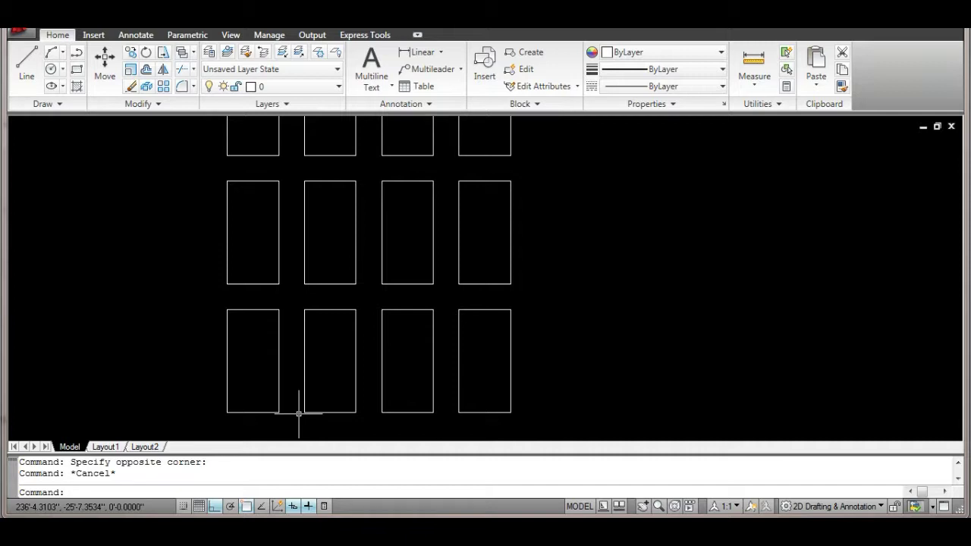
{"action": "scroll", "coordinate": [322, 345], "scroll_direction": "down", "scroll_amount": 3}
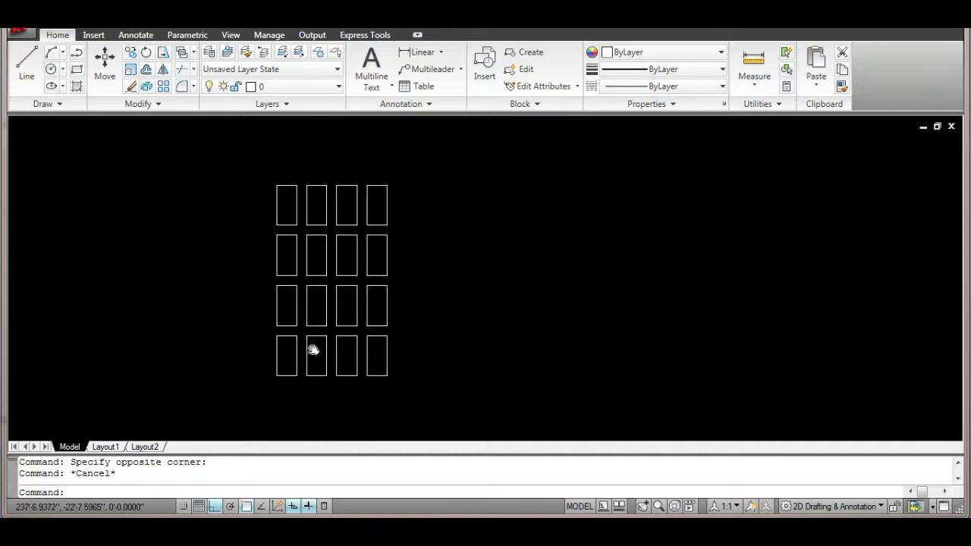
Undo the array back to one rectangle and reopen the Array dialog with AR
{"action": "scroll", "coordinate": [316, 324], "scroll_direction": "up", "scroll_amount": 1}
{"action": "type", "text": "ar"}
{"action": "key", "text": "Return"}
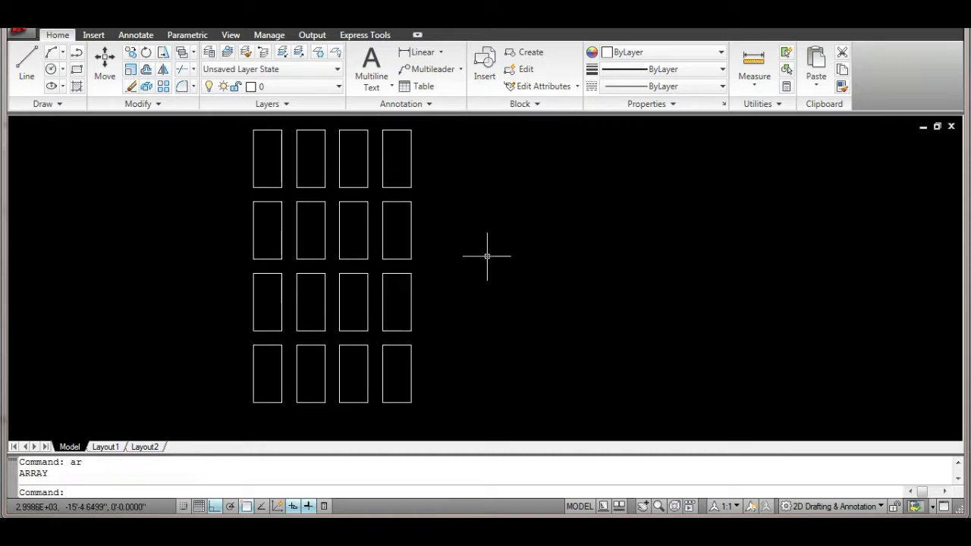
{"action": "key", "text": "ctrl+z"}
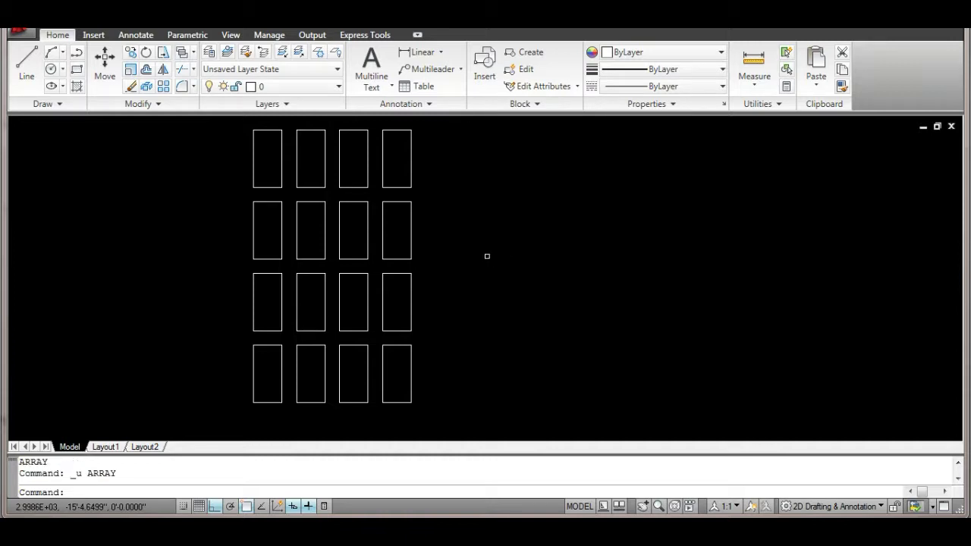
{"action": "key", "text": "ctrl+z"}
{"action": "key", "text": "ctrl+z"}
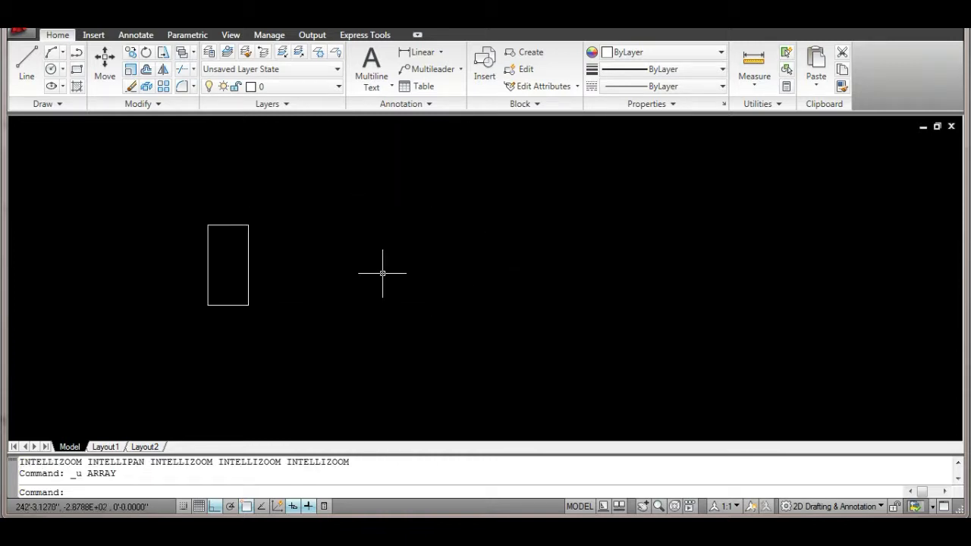
{"action": "type", "text": "ar"}
{"action": "key", "text": "Return"}
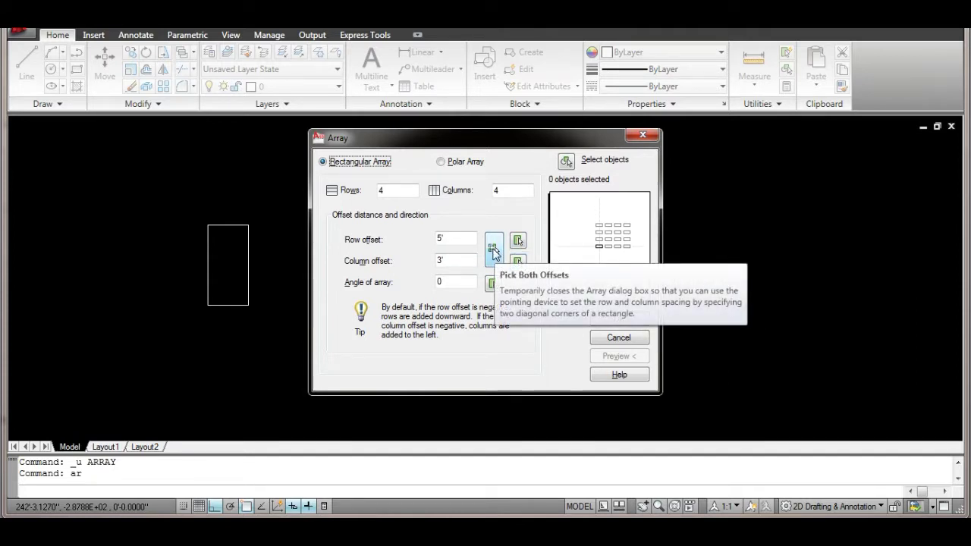
Pick a two-corner cell for both offsets, select the rectangle, and create the 4×4 array
{"action": "left_click", "coordinate": [493, 250]}
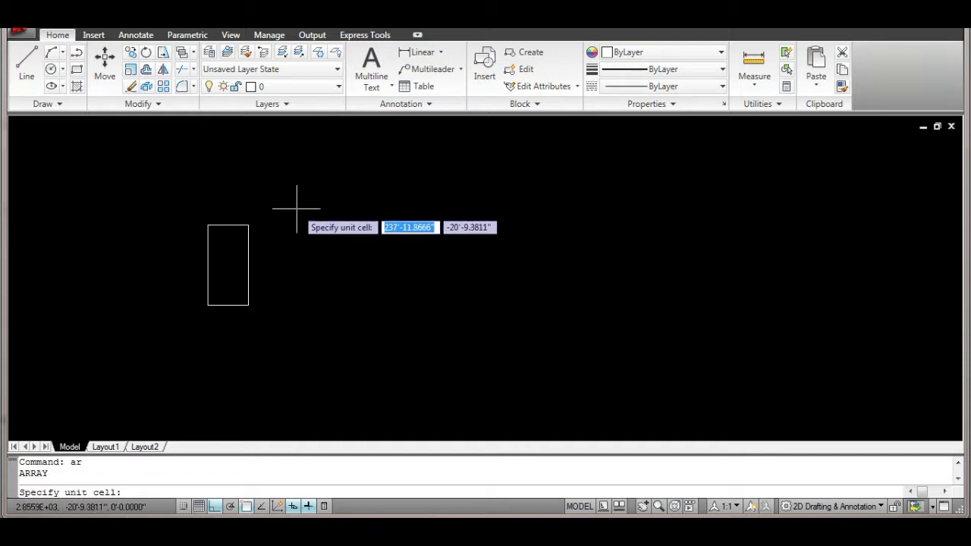
{"action": "left_click", "coordinate": [296, 209]}
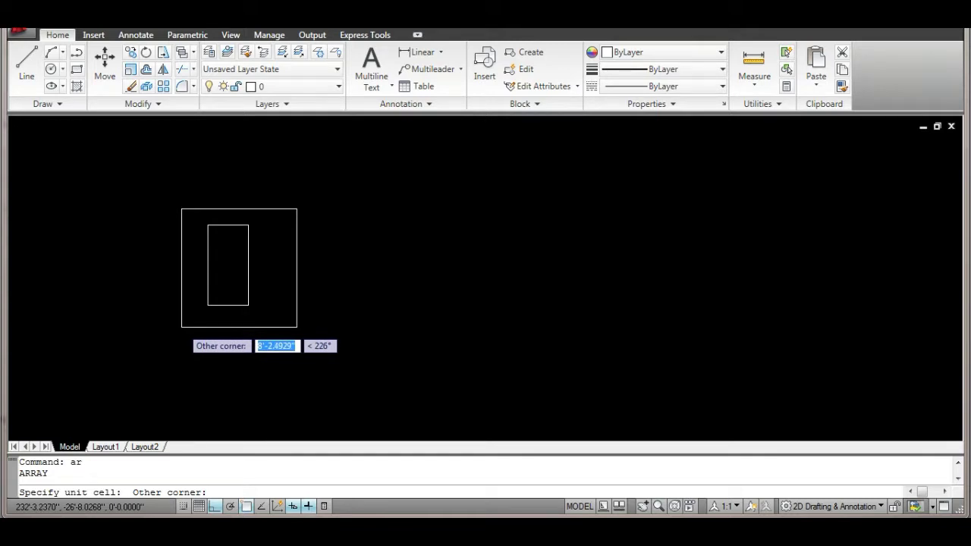
{"action": "left_click", "coordinate": [182, 326]}
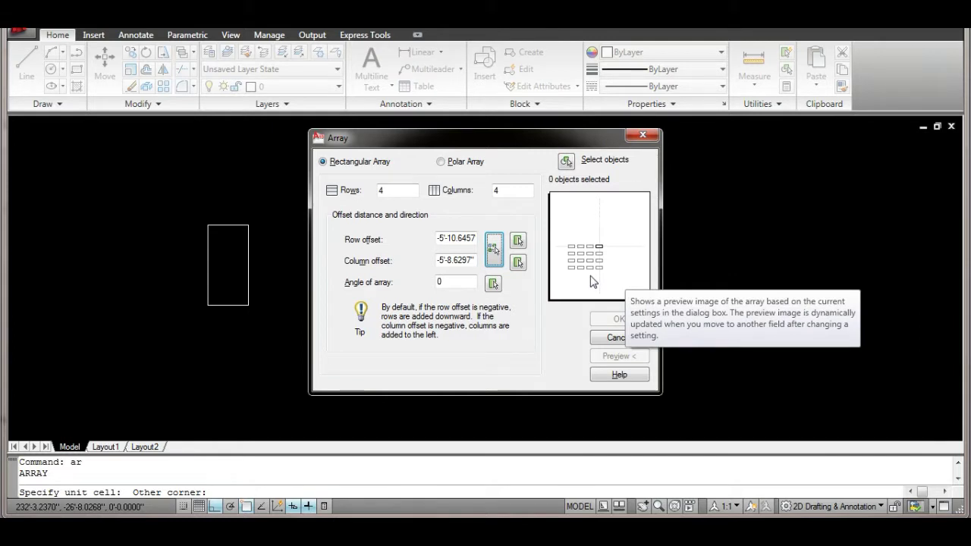
{"action": "left_click", "coordinate": [566, 160]}
{"action": "left_click", "coordinate": [274, 210]}
{"action": "left_click", "coordinate": [184, 322]}
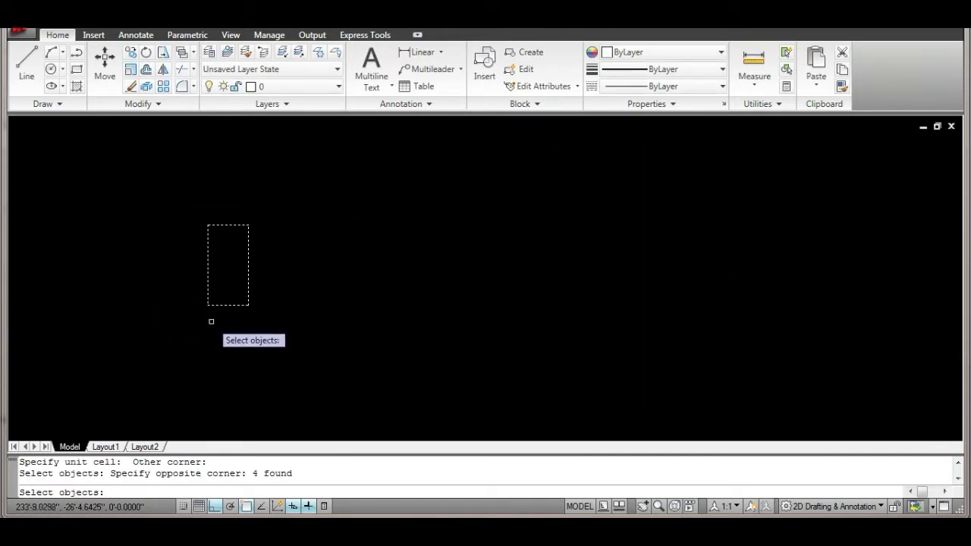
{"action": "key", "text": "Return"}
{"action": "left_click", "coordinate": [621, 321]}
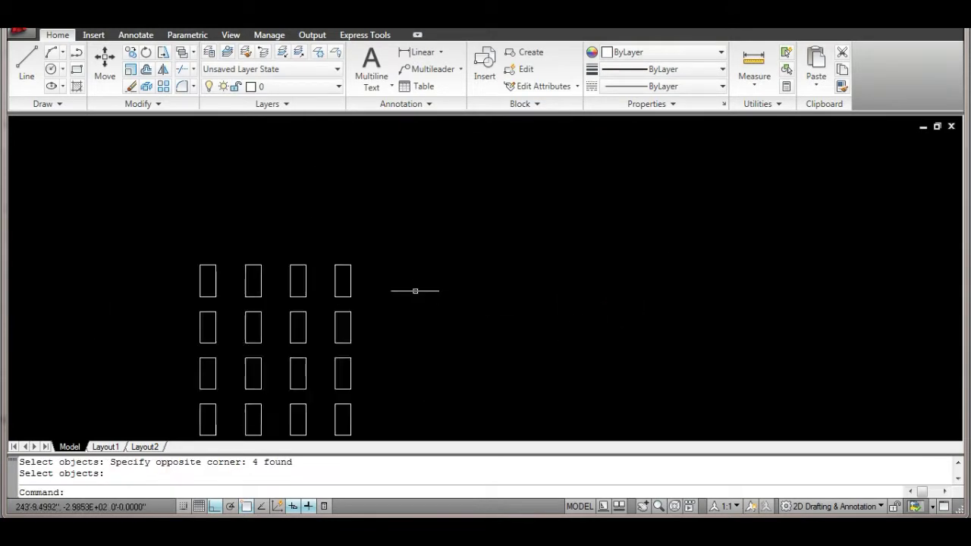
Zoom and pan to the whole grid, then window-select its top-right rectangle
{"action": "scroll", "coordinate": [412, 292], "scroll_direction": "down", "scroll_amount": 2}
{"action": "middle_click_drag", "start_coordinate": [411, 295], "coordinate": [338, 283]}
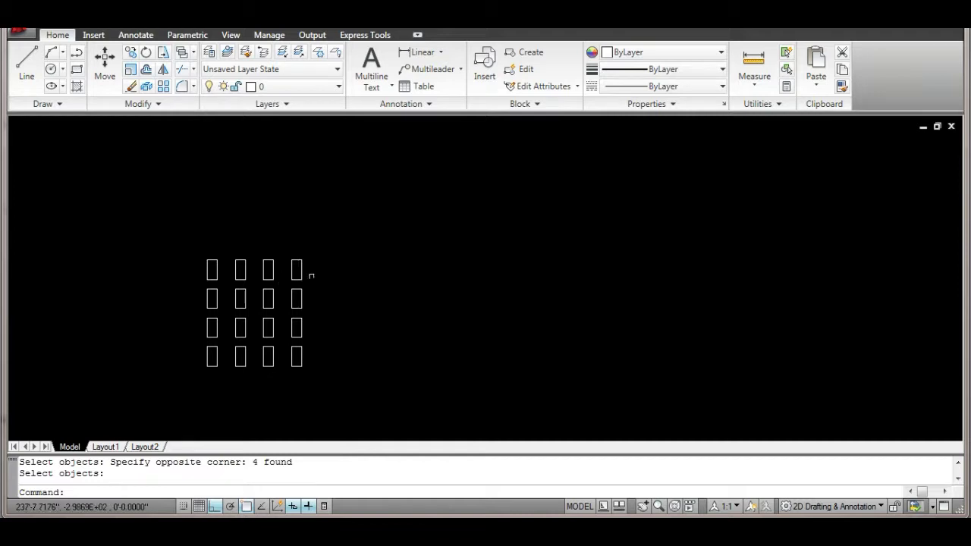
{"action": "scroll", "coordinate": [292, 278], "scroll_direction": "up", "scroll_amount": 3}
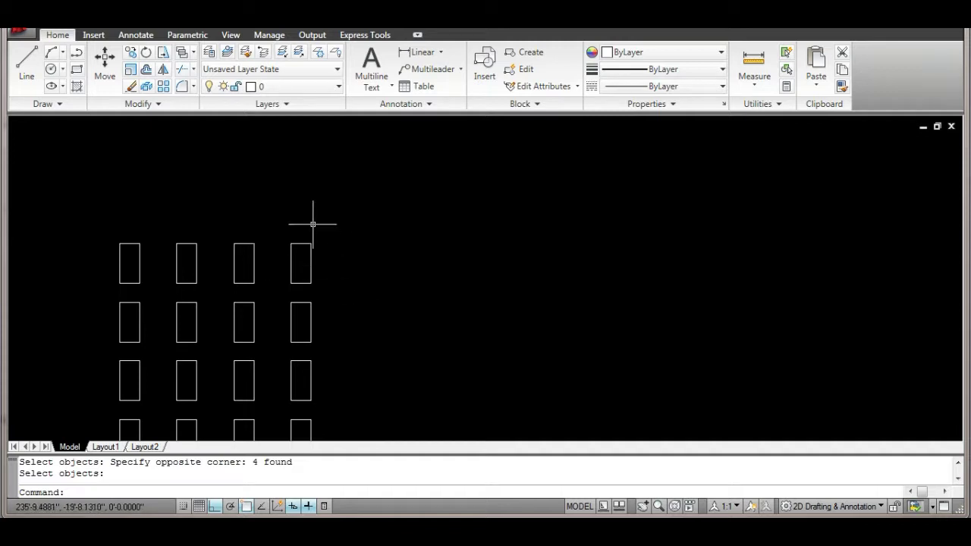
{"action": "scroll", "coordinate": [353, 275], "scroll_direction": "down", "scroll_amount": 2}
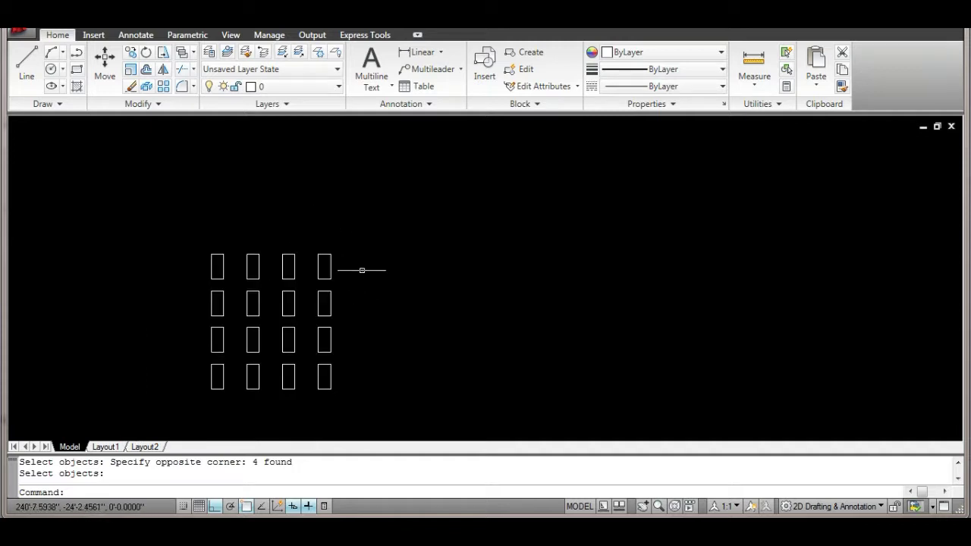
{"action": "middle_click_drag", "start_coordinate": [362, 270], "coordinate": [321, 266]}
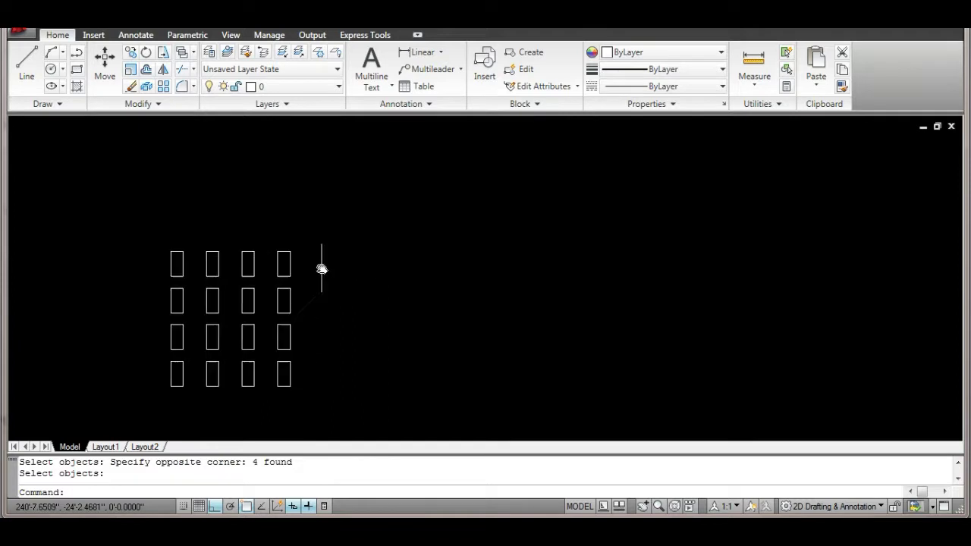
{"action": "left_click", "coordinate": [310, 240]}
{"action": "left_click", "coordinate": [271, 282]}
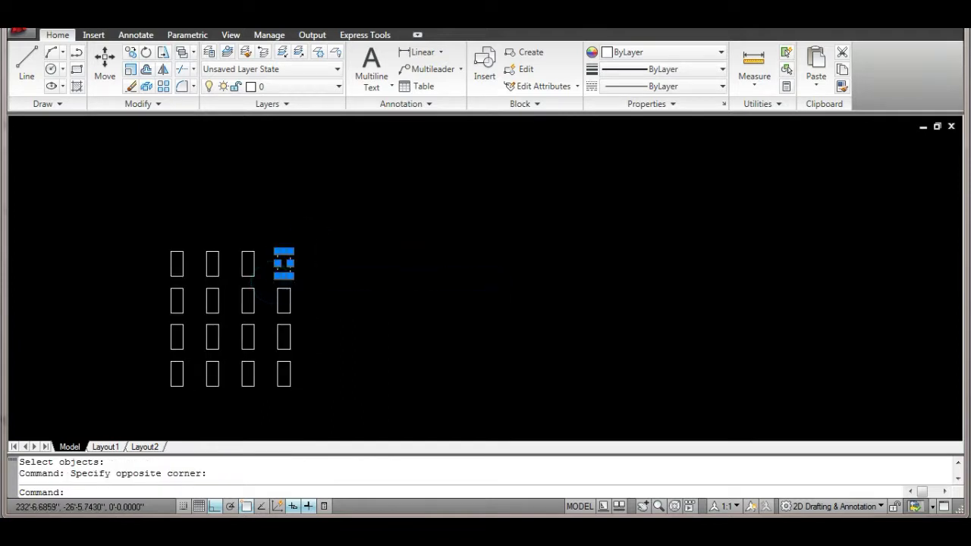
Copy the selected rectangle to an empty spot far to the right
{"action": "right_click", "coordinate": [298, 284]}
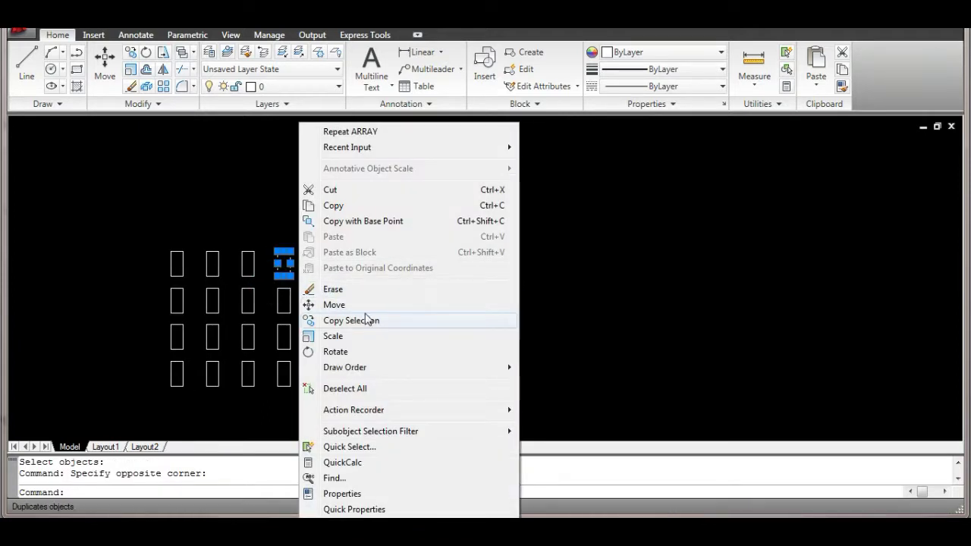
{"action": "left_click", "coordinate": [369, 320]}
{"action": "left_click", "coordinate": [282, 273]}
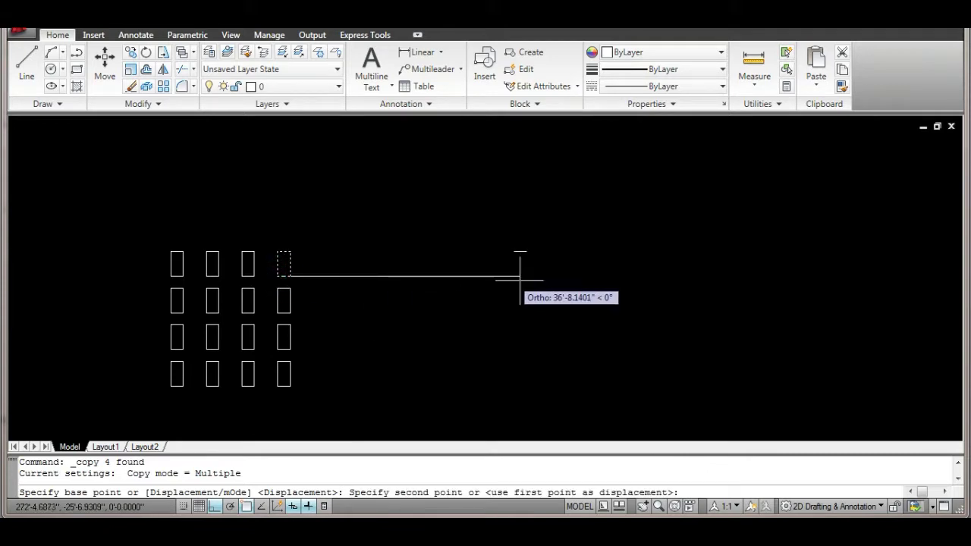
{"action": "left_click", "coordinate": [565, 277]}
{"action": "key", "text": "Escape"}
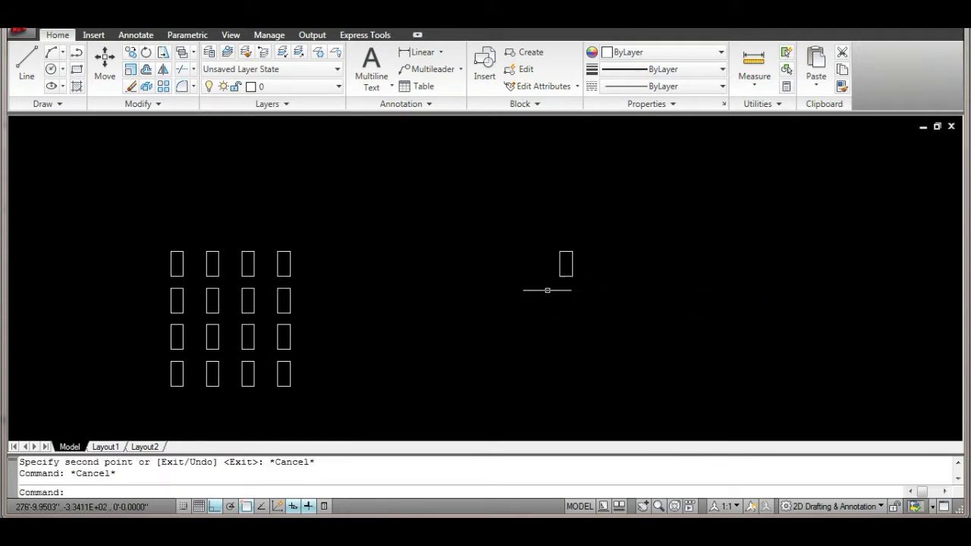
Pick both array offsets as a cell: 7'-4.6435" rows, 10'-9.7432" columns
{"action": "type", "text": "ar"}
{"action": "key", "text": "Return"}
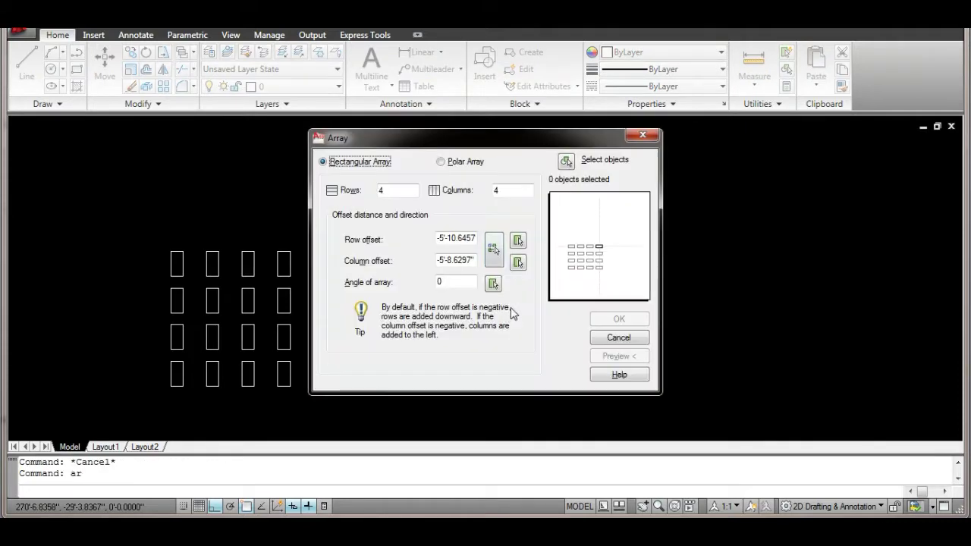
{"action": "left_click", "coordinate": [494, 250]}
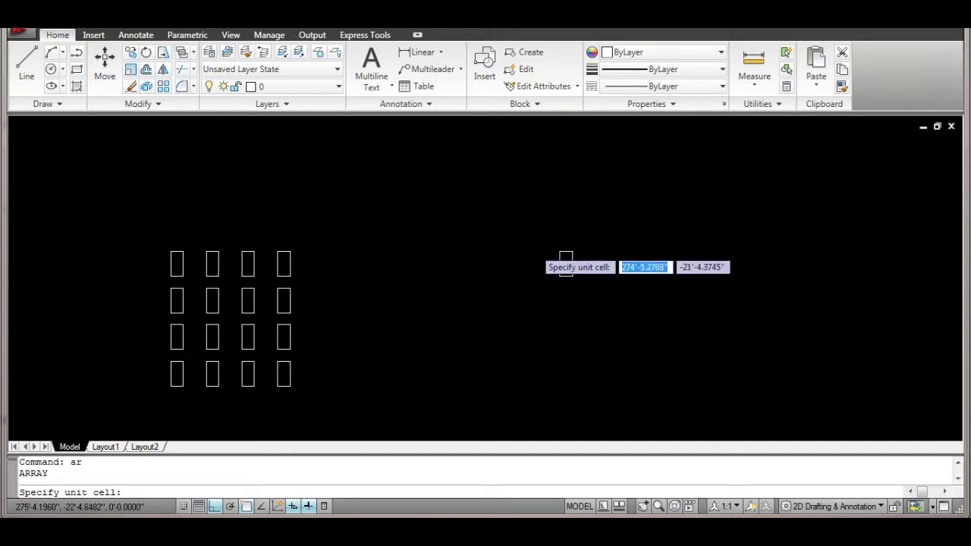
{"action": "left_click", "coordinate": [536, 288]}
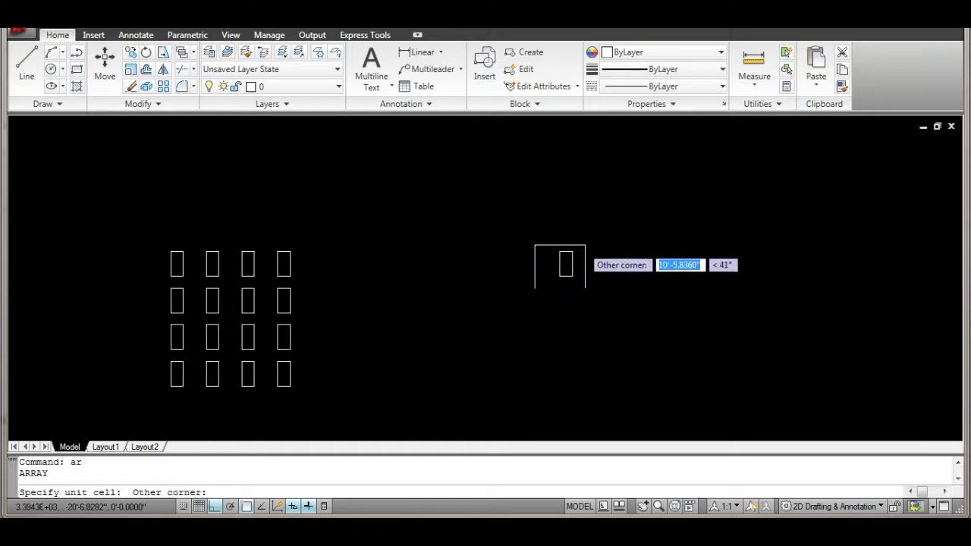
{"action": "left_click", "coordinate": [602, 243]}
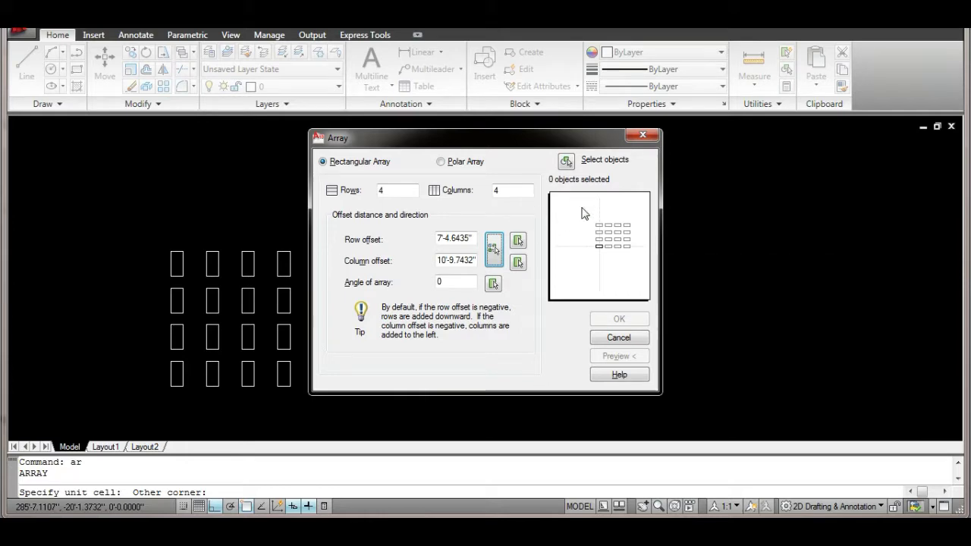
Select the copied rectangle, create the wider 4×4 array, and recentre on both grids
{"action": "left_click", "coordinate": [566, 160]}
{"action": "left_click", "coordinate": [584, 239]}
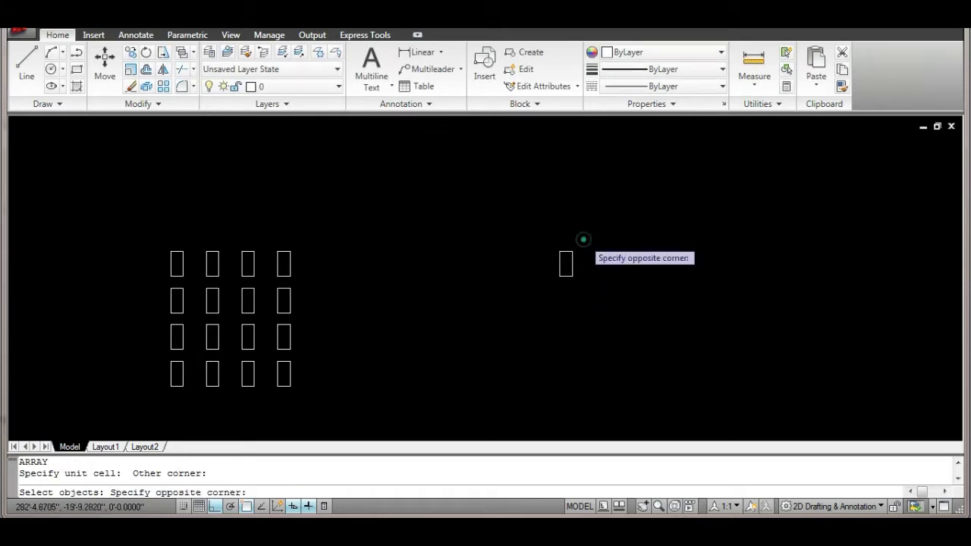
{"action": "left_click", "coordinate": [541, 291]}
{"action": "key", "text": "Return"}
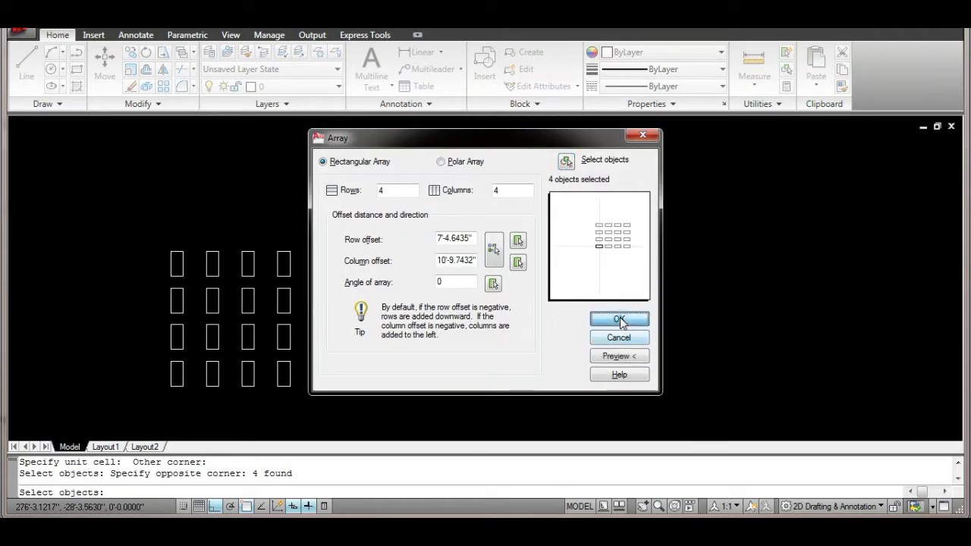
{"action": "left_click", "coordinate": [620, 322]}
{"action": "scroll", "coordinate": [581, 306], "scroll_direction": "down", "scroll_amount": 2}
{"action": "middle_click_drag", "start_coordinate": [581, 305], "coordinate": [541, 320]}
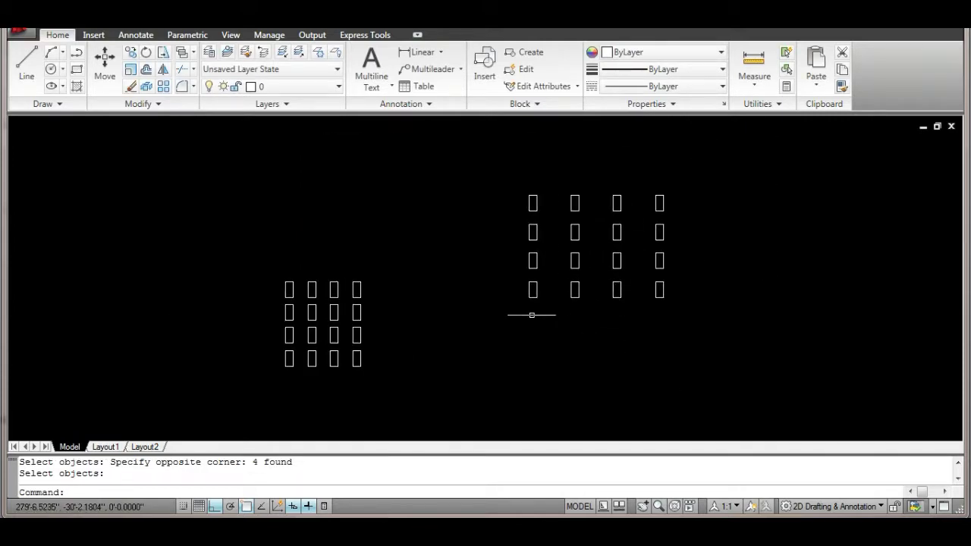
{"action": "scroll", "coordinate": [534, 289], "scroll_direction": "up", "scroll_amount": 3}
{"action": "scroll", "coordinate": [520, 320], "scroll_direction": "down", "scroll_amount": 2}
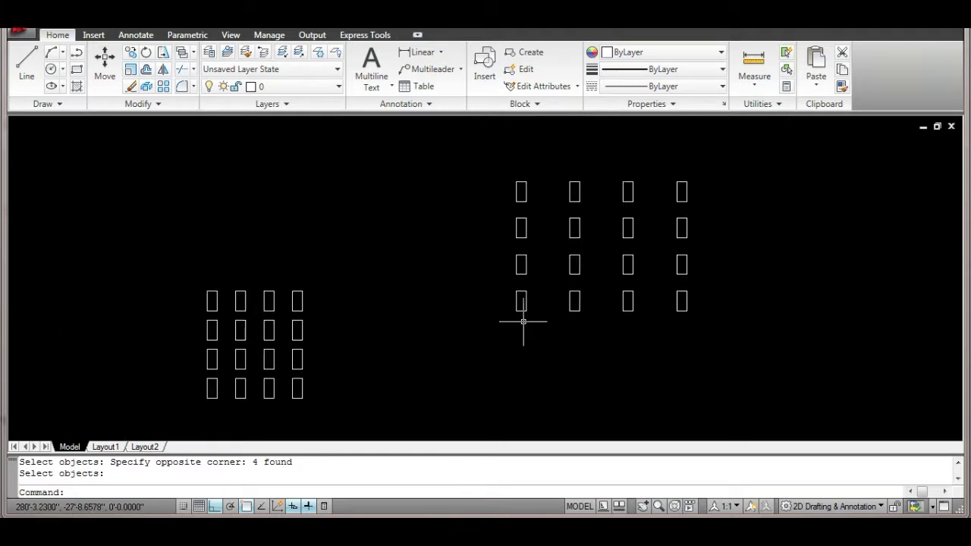
Cancel the pending selection and undo back to the single rectangle
{"action": "key", "text": "Escape"}
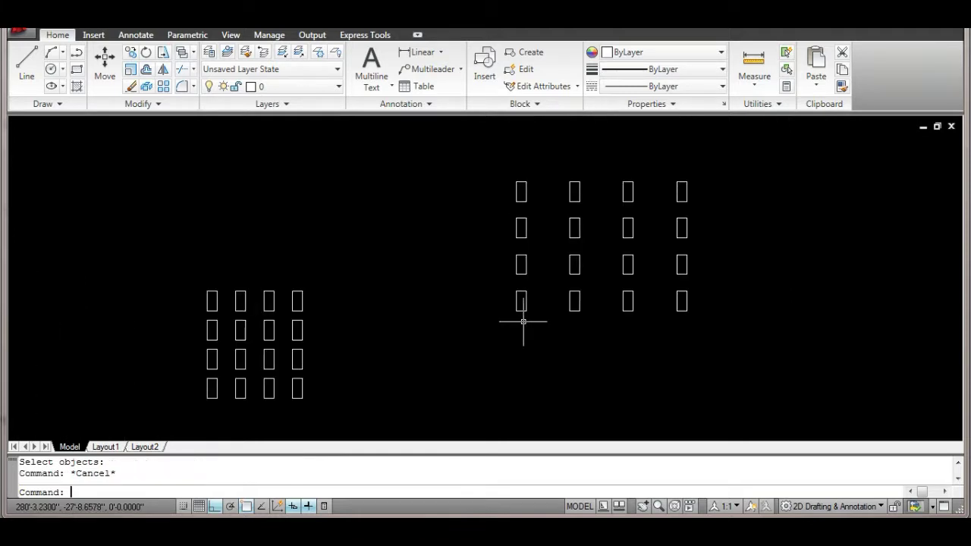
{"action": "key", "text": "ctrl+z"}
{"action": "key", "text": "ctrl+z"}
{"action": "key", "text": "ctrl+z"}
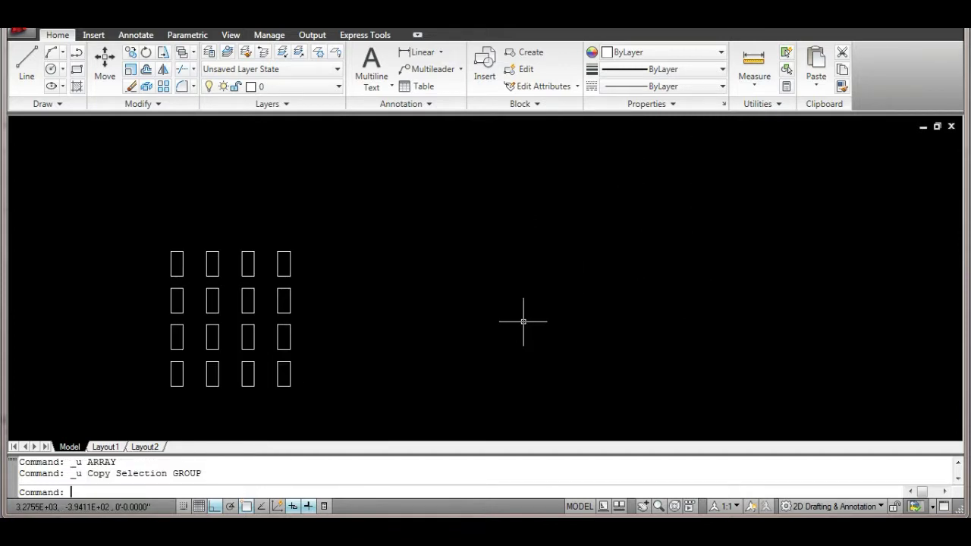
{"action": "key", "text": "ctrl+z"}
{"action": "key", "text": "ctrl+z"}
{"action": "key", "text": "ctrl+z"}
Set the array's row offset to 5' and column offset to 3'
{"action": "type", "text": "ar"}
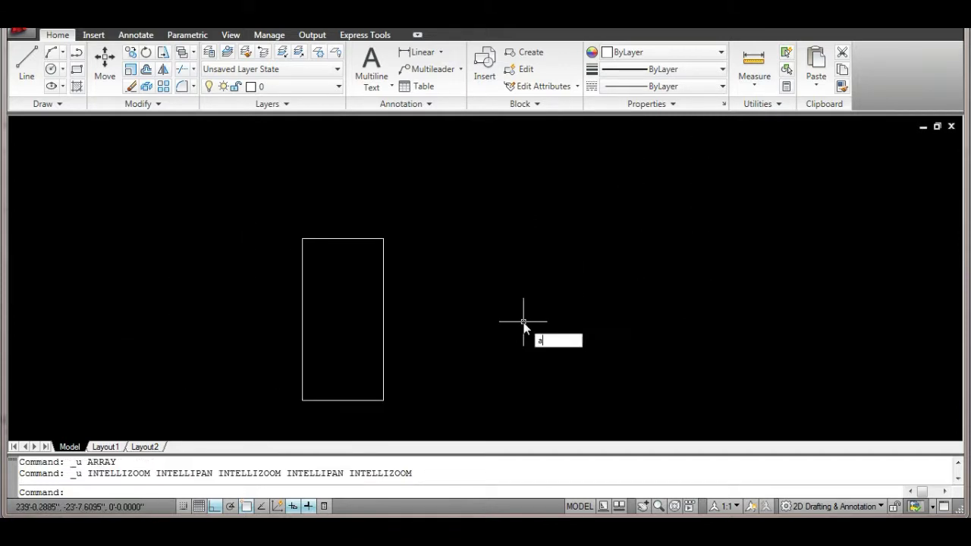
{"action": "key", "text": "Return"}
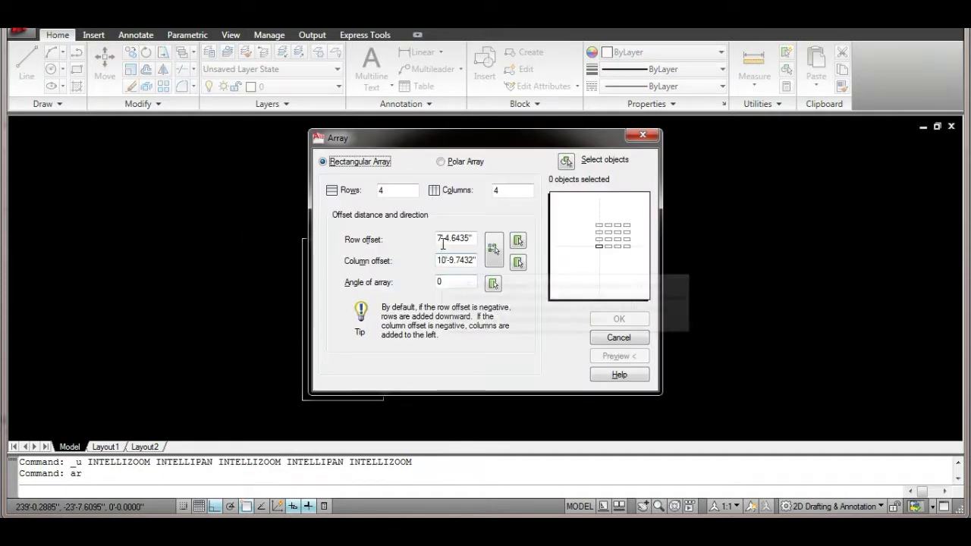
{"action": "mouse_move", "coordinate": [455, 239]}
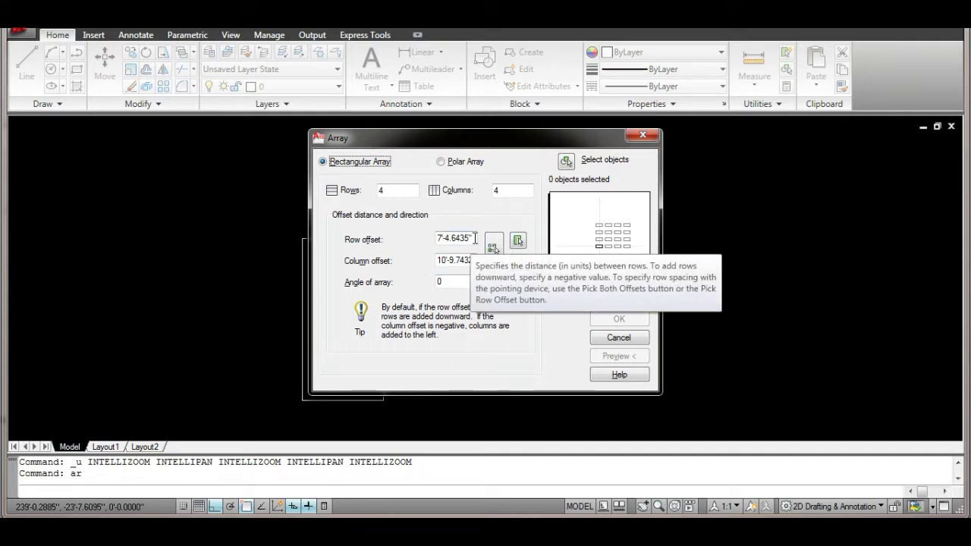
{"action": "left_click_drag", "start_coordinate": [475, 238], "coordinate": [411, 235]}
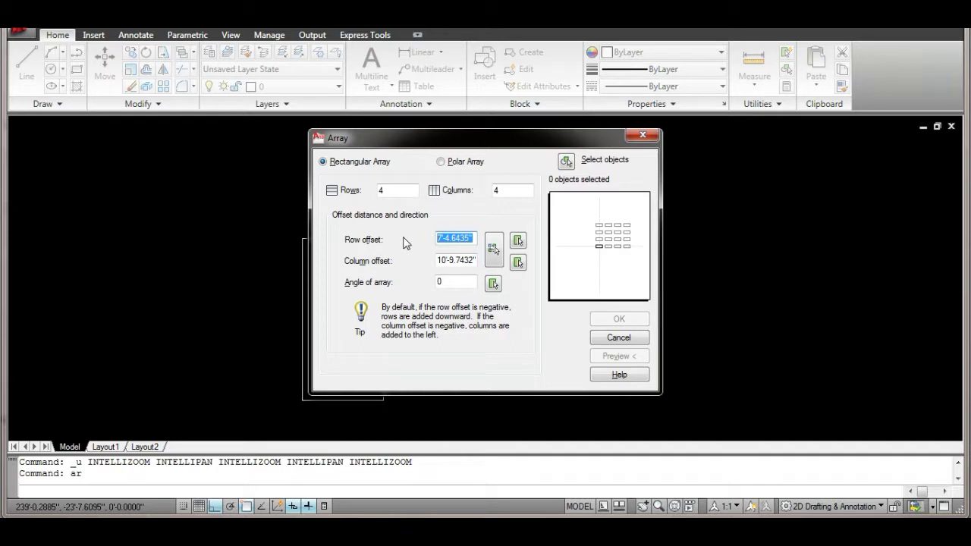
{"action": "type", "text": "5"}
{"action": "left_click_drag", "start_coordinate": [476, 258], "coordinate": [396, 262]}
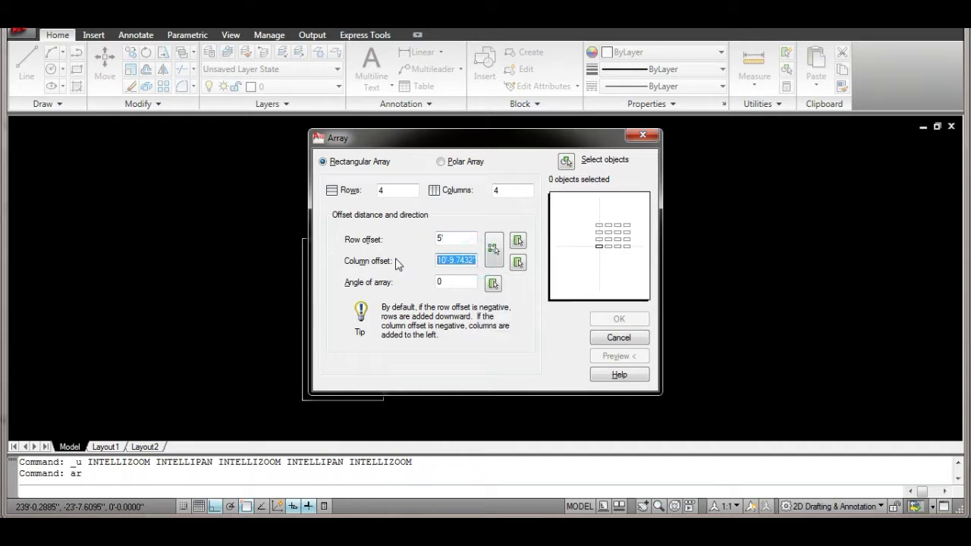
{"action": "type", "text": "3"}
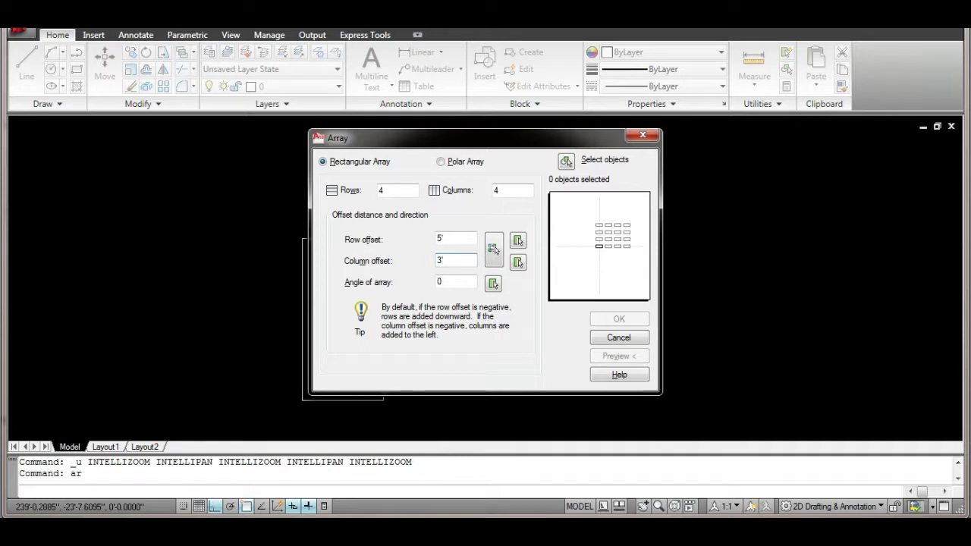
Window-select the rectangle and create the compact 4×4 array
{"action": "left_click", "coordinate": [565, 162]}
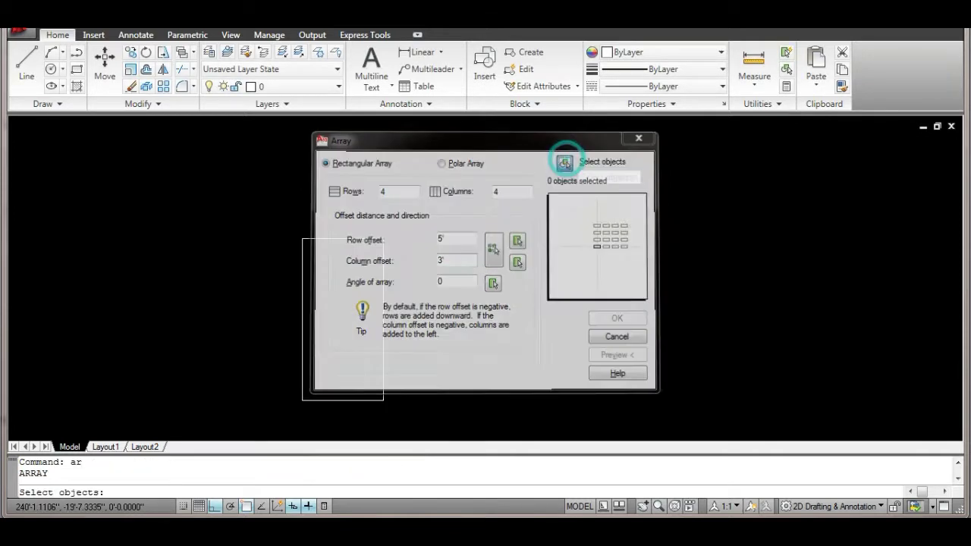
{"action": "left_click", "coordinate": [431, 213]}
{"action": "left_click", "coordinate": [274, 414]}
{"action": "key", "text": "Return"}
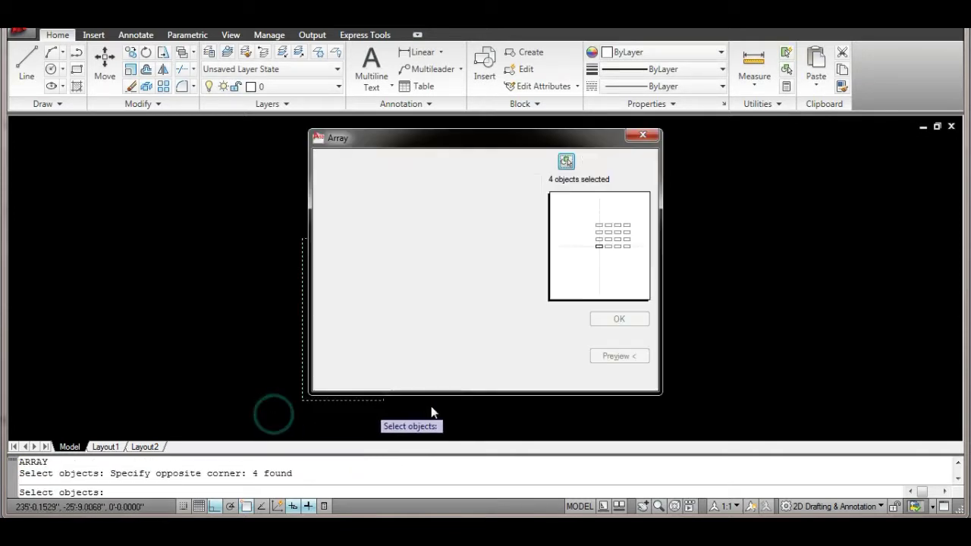
{"action": "left_click", "coordinate": [617, 320]}
Array the lower-left rectangle at -3' column offset, widening the grid to seven columns
{"action": "scroll", "coordinate": [498, 316], "scroll_direction": "down", "scroll_amount": 5}
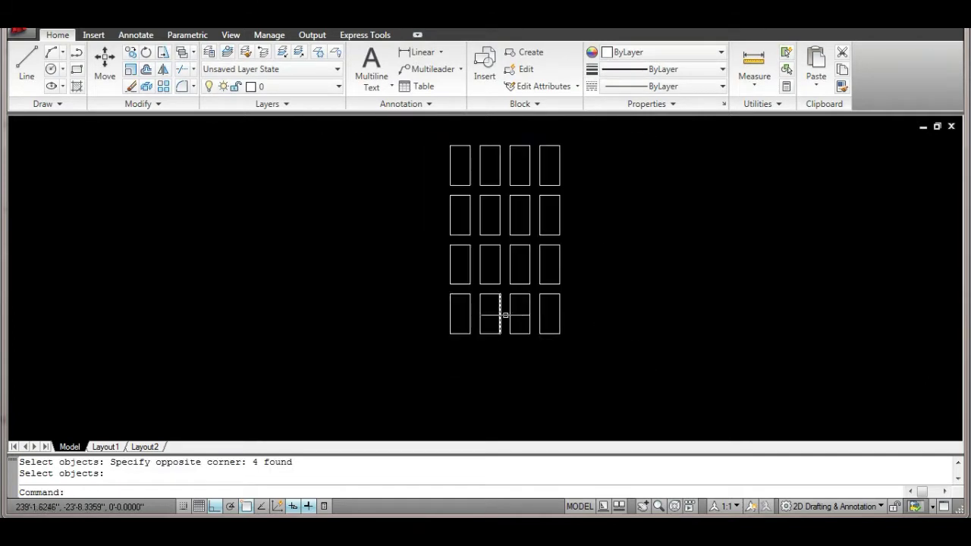
{"action": "middle_click_drag", "start_coordinate": [504, 315], "coordinate": [396, 328]}
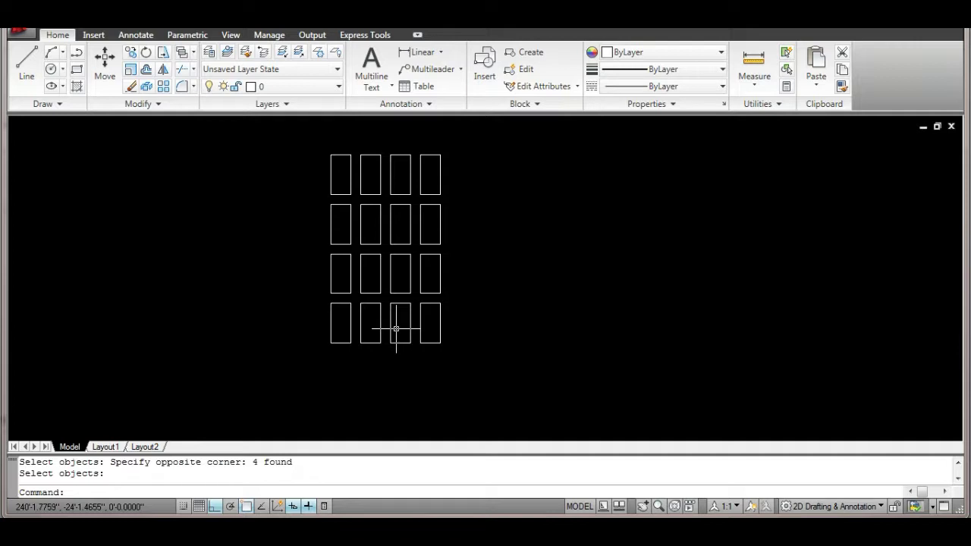
{"action": "type", "text": "ar"}
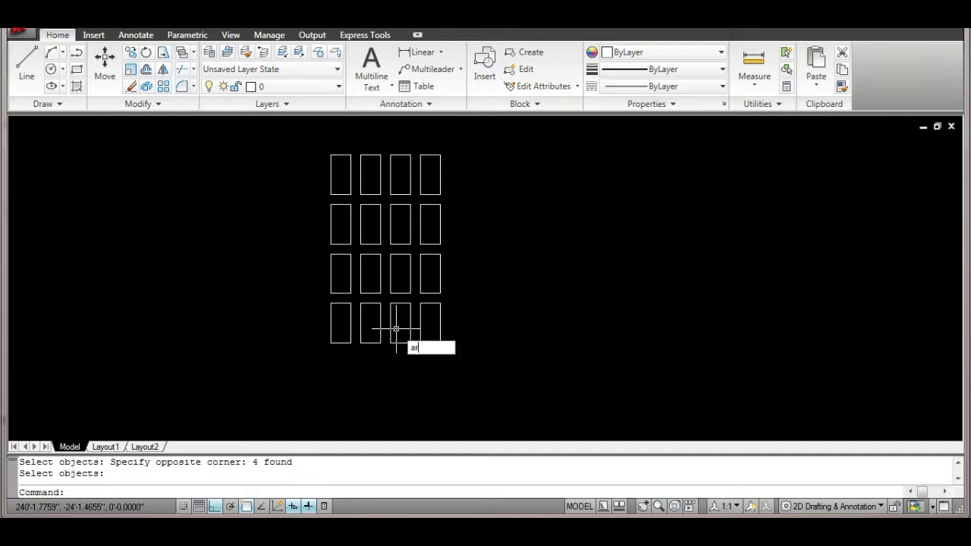
{"action": "key", "text": "Return"}
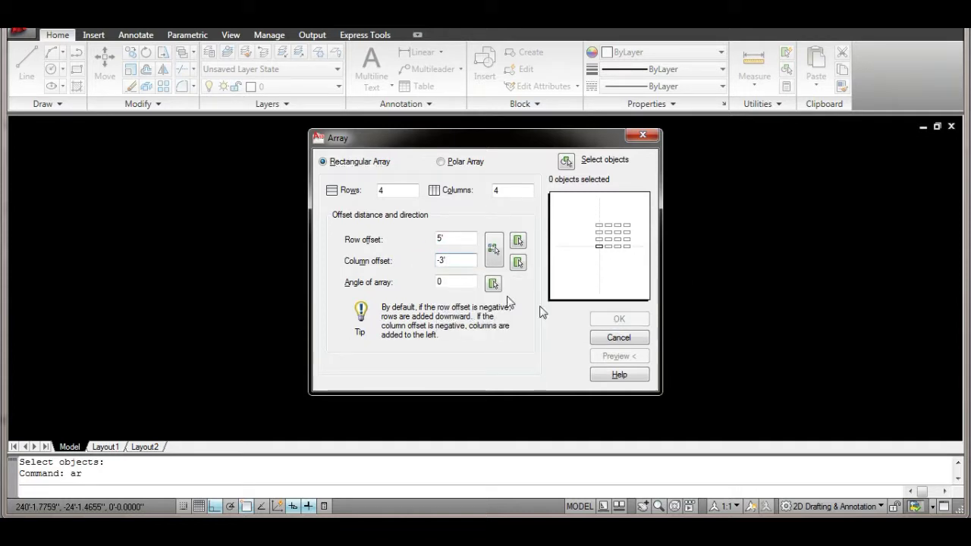
{"action": "left_click", "coordinate": [566, 161]}
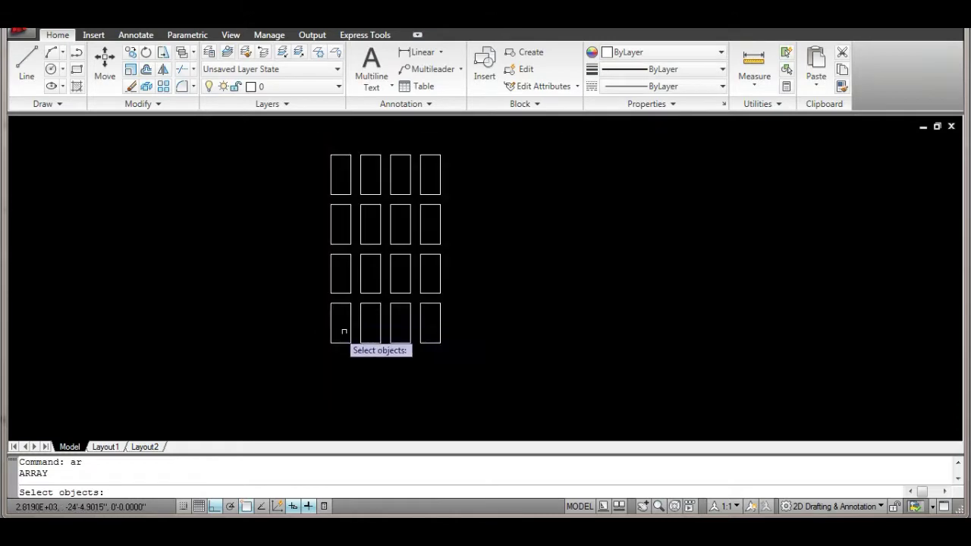
{"action": "left_click", "coordinate": [356, 301]}
{"action": "left_click", "coordinate": [319, 352]}
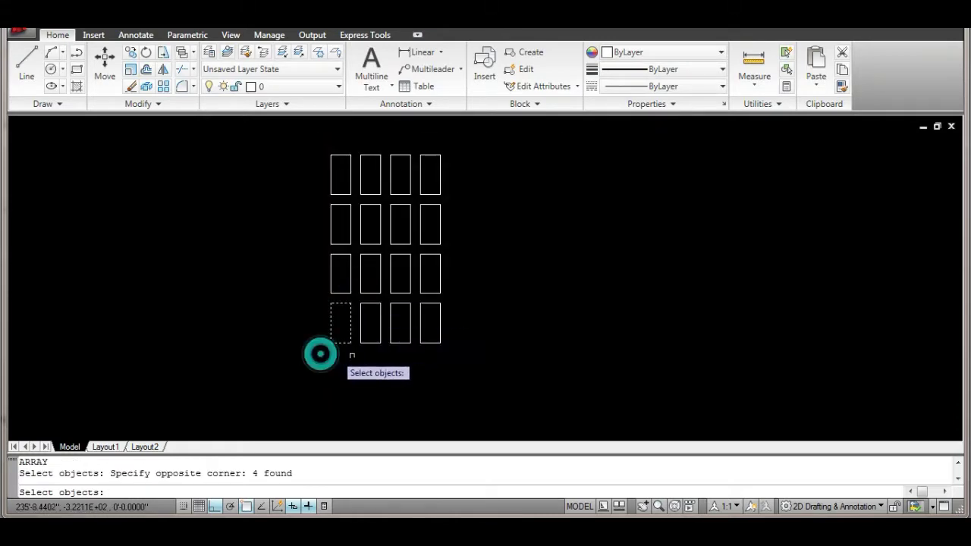
{"action": "key", "text": "Return"}
{"action": "left_click", "coordinate": [619, 320]}
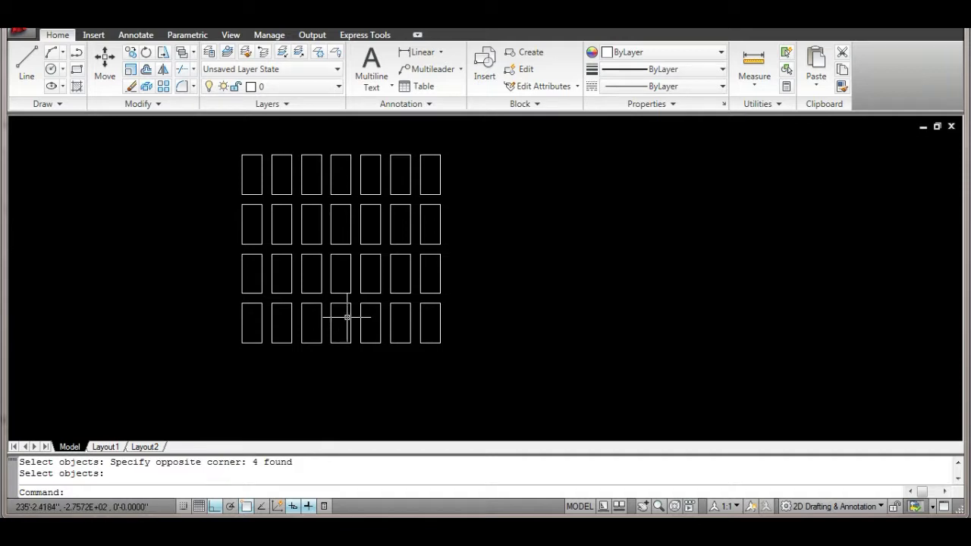
Make the row offset -5' and array a bottom-row rectangle downward into three new rows
{"action": "type", "text": "ar"}
{"action": "key", "text": "Return"}
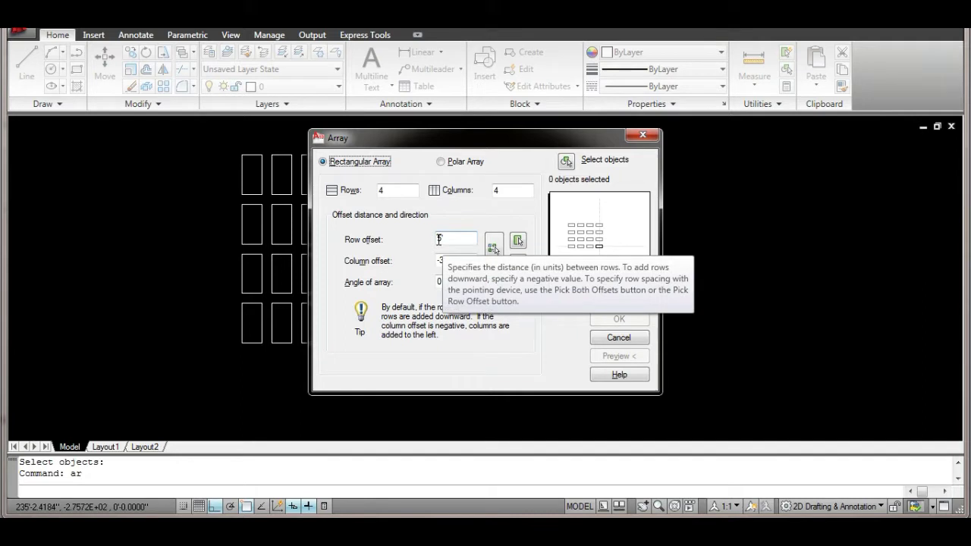
{"action": "left_click", "coordinate": [439, 240]}
{"action": "mouse_move", "coordinate": [455, 260]}
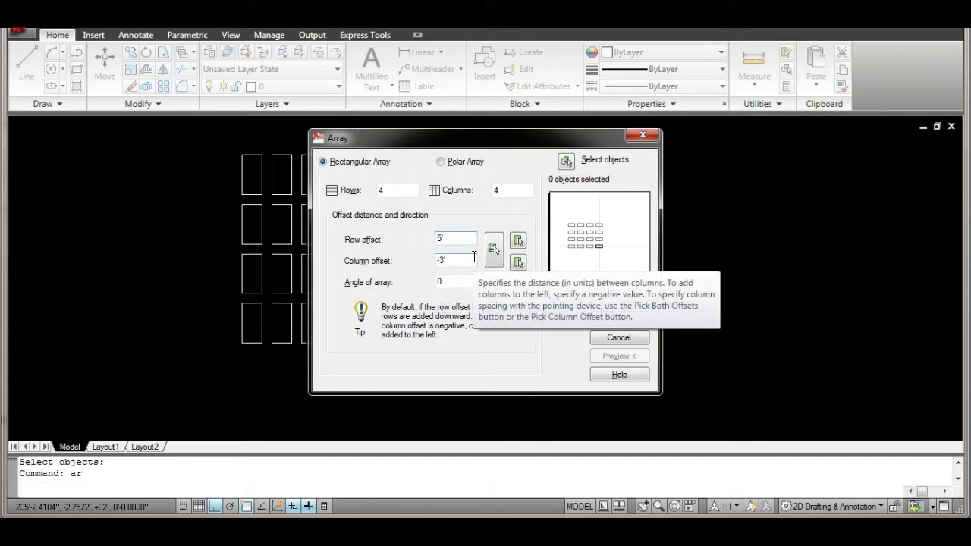
{"action": "type", "text": "-"}
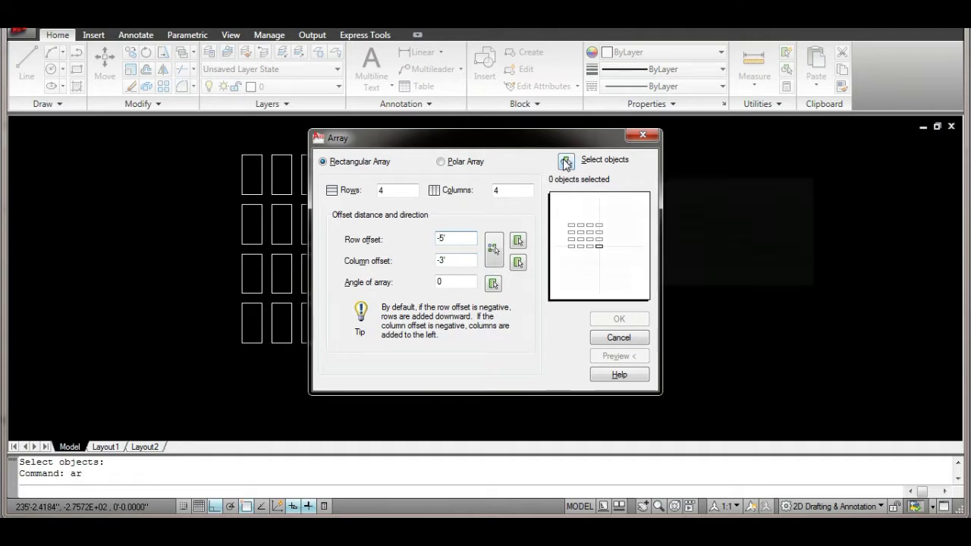
{"action": "left_click", "coordinate": [566, 161]}
{"action": "left_click", "coordinate": [354, 300]}
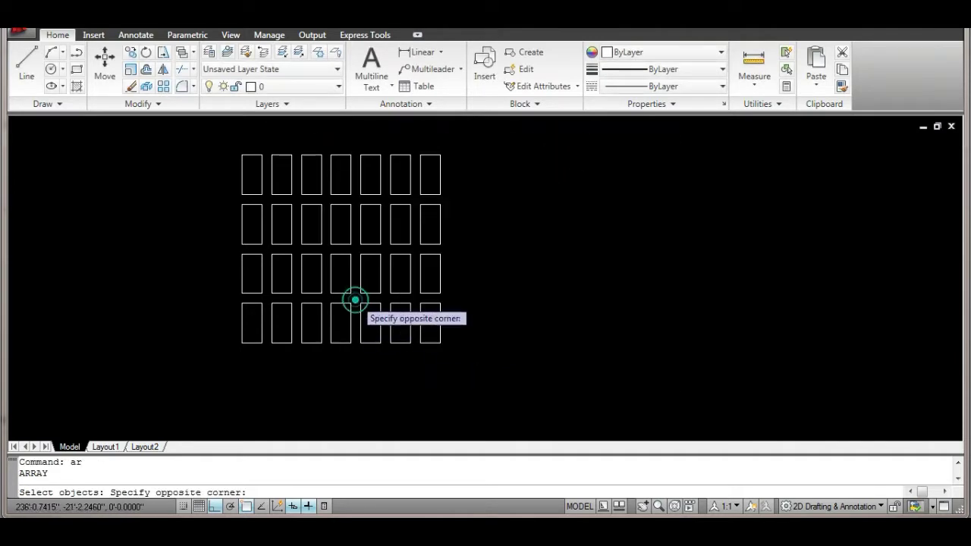
{"action": "left_click", "coordinate": [329, 346]}
{"action": "key", "text": "Return"}
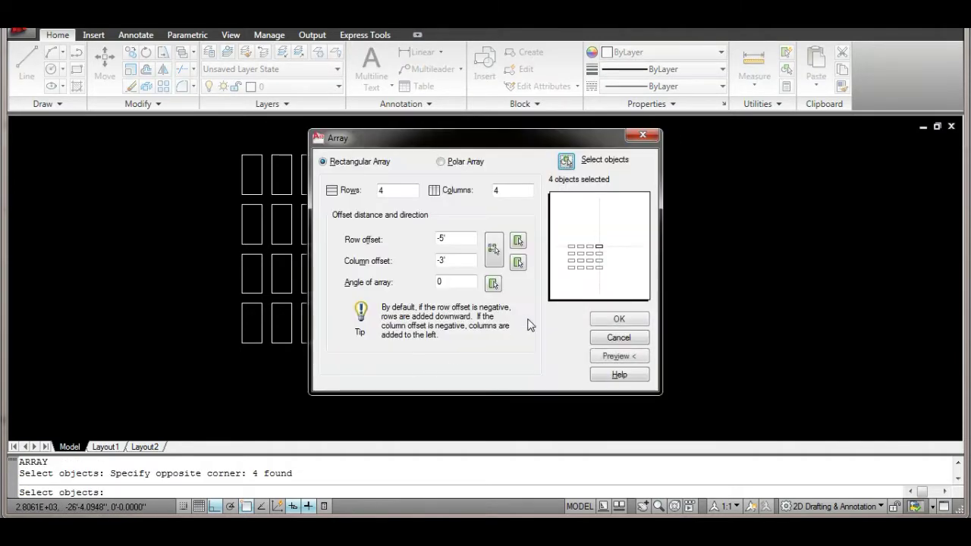
{"action": "left_click", "coordinate": [620, 320]}
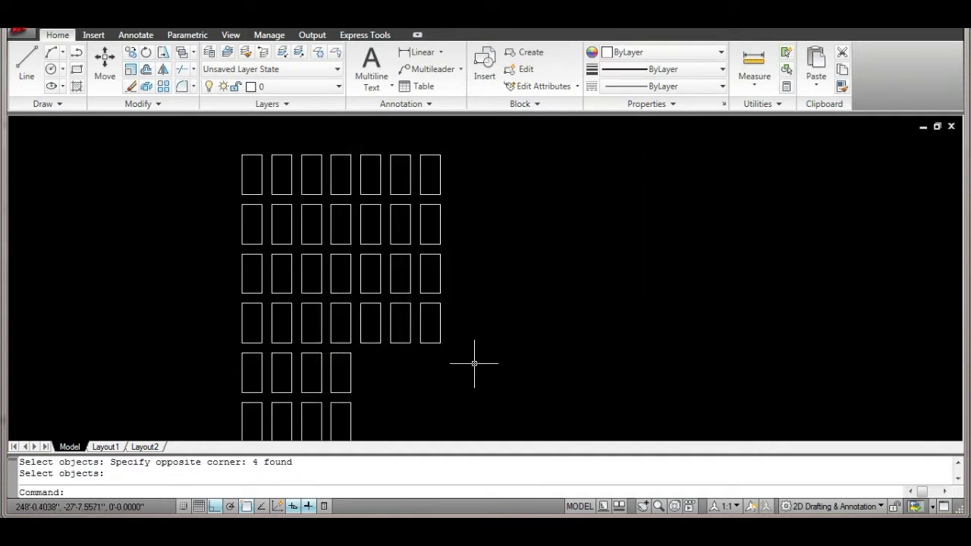
{"action": "scroll", "coordinate": [424, 341], "scroll_direction": "down", "scroll_amount": 4}
Undo the downward array so only the original 2' by 4' rectangle remains
{"action": "scroll", "coordinate": [340, 320], "scroll_direction": "up", "scroll_amount": 3}
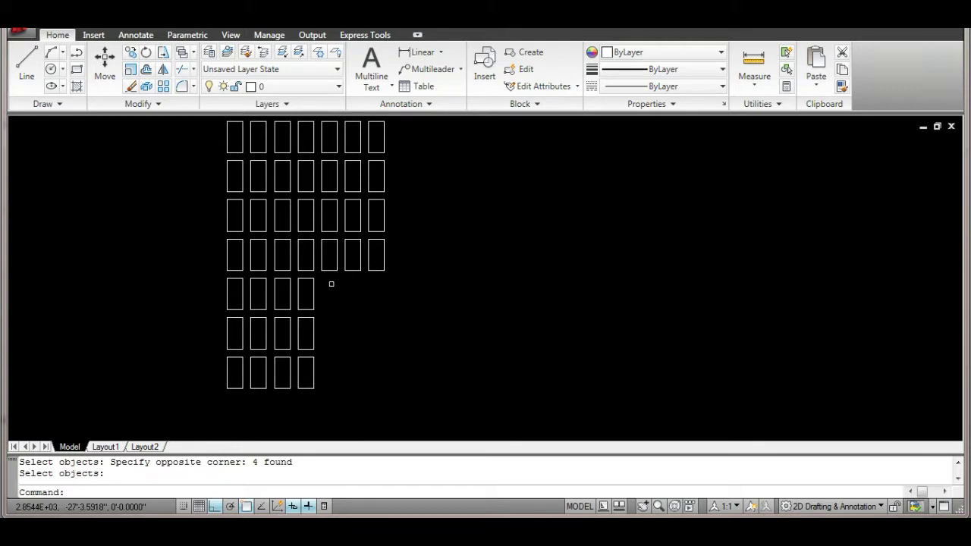
{"action": "key", "text": "ctrl+z"}
{"action": "key", "text": "ctrl+z"}
{"action": "key", "text": "ctrl+z"}
{"action": "scroll", "coordinate": [332, 283], "scroll_direction": "up", "scroll_amount": 3}
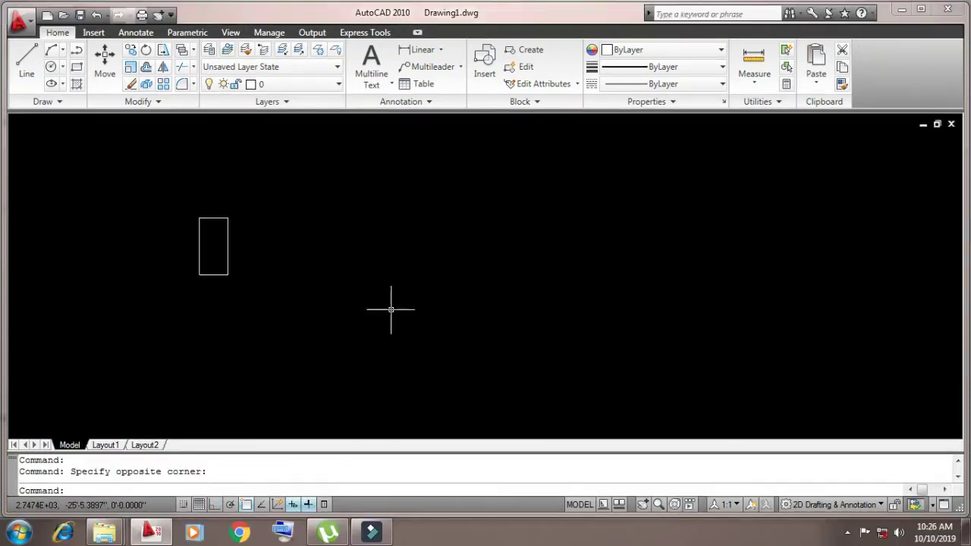
{"action": "left_click", "coordinate": [362, 260]}
{"action": "left_click", "coordinate": [441, 260]}
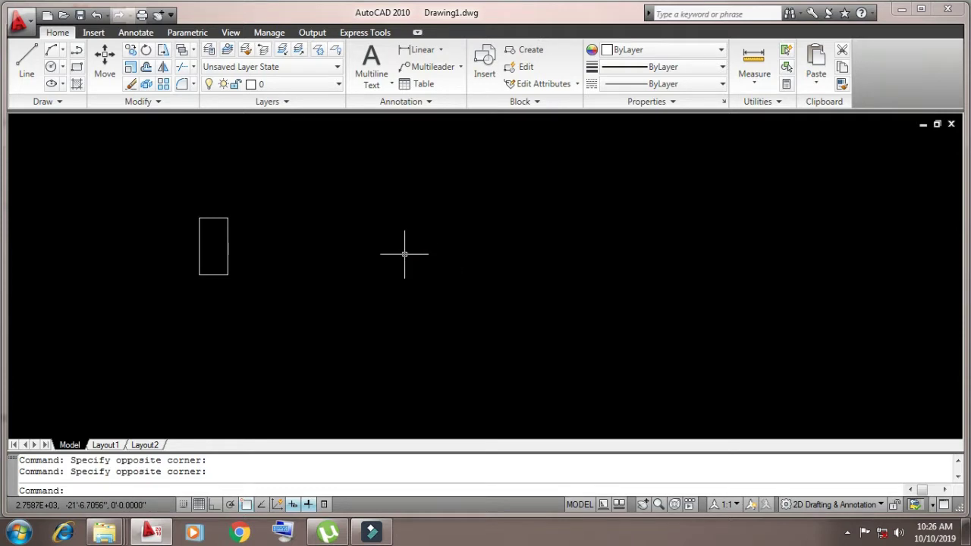
Draw a circle with a 5' radius
{"action": "type", "text": "c"}
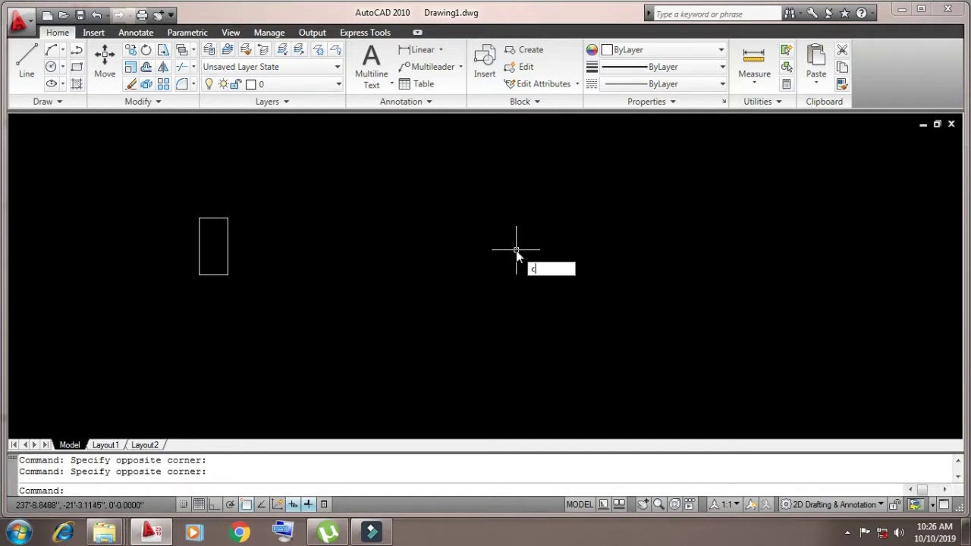
{"action": "key", "text": "Return"}
{"action": "left_click", "coordinate": [459, 222]}
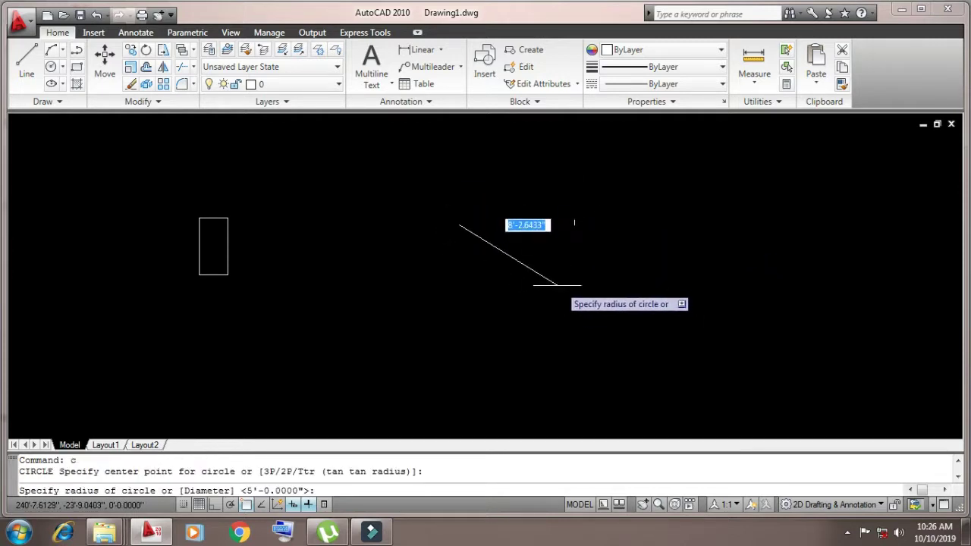
{"action": "type", "text": "5"}
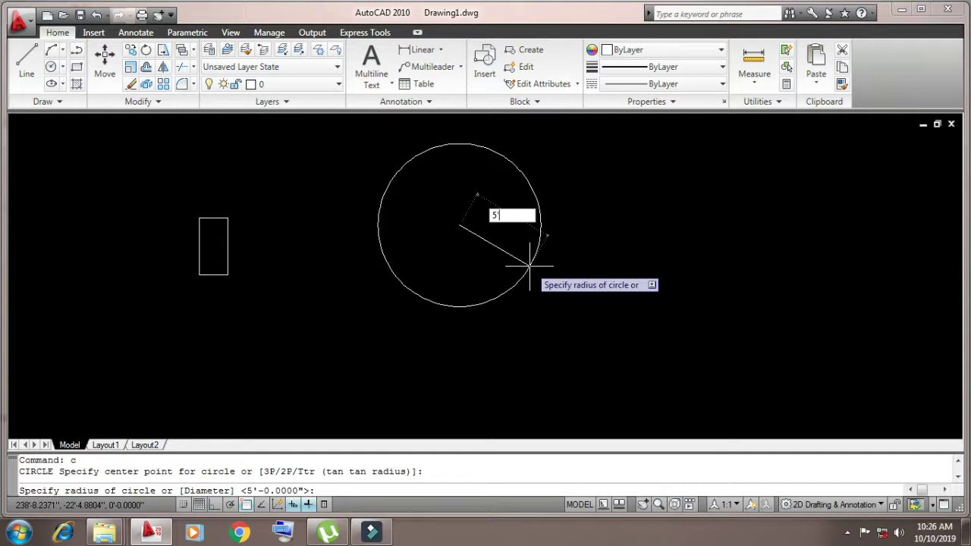
{"action": "key", "text": "Return"}
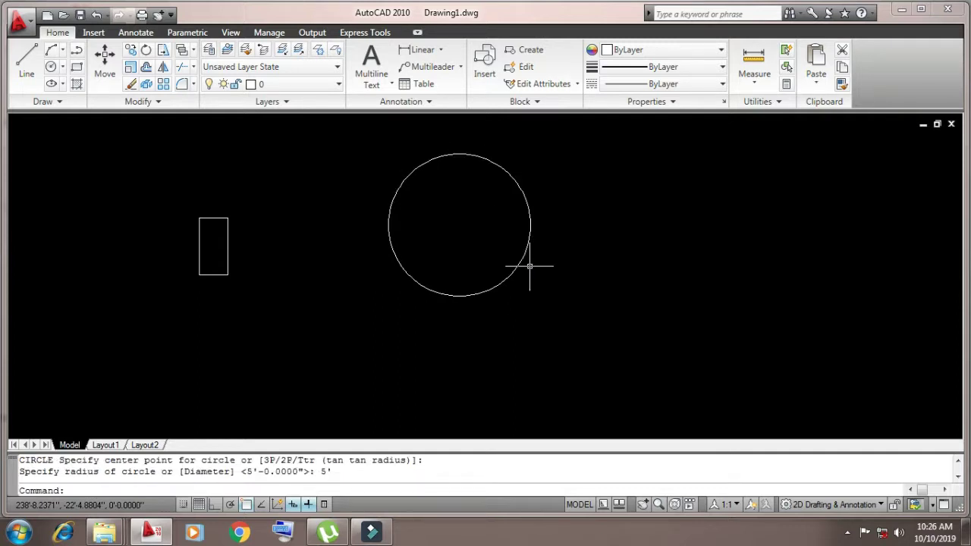
Move the small rectangle so its right edge sits on the circle's left quadrant
{"action": "scroll", "coordinate": [360, 315], "scroll_direction": "down", "scroll_amount": 1}
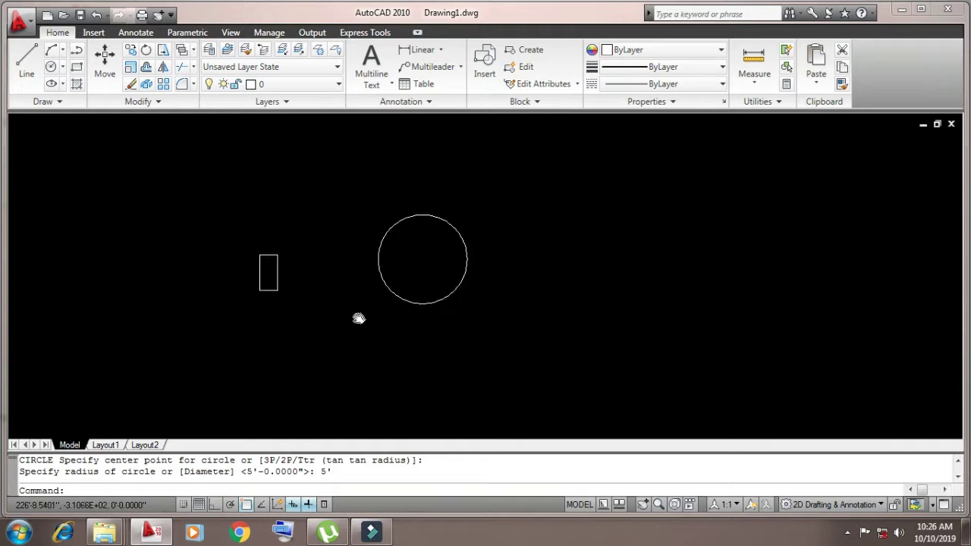
{"action": "left_click", "coordinate": [247, 268]}
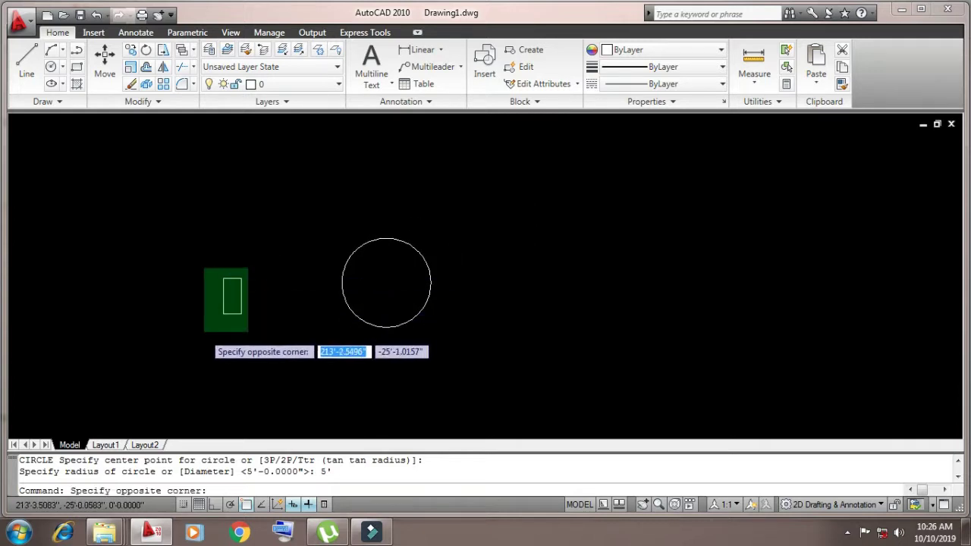
{"action": "left_click", "coordinate": [212, 325]}
{"action": "right_click", "coordinate": [205, 329]}
{"action": "left_click", "coordinate": [270, 309]}
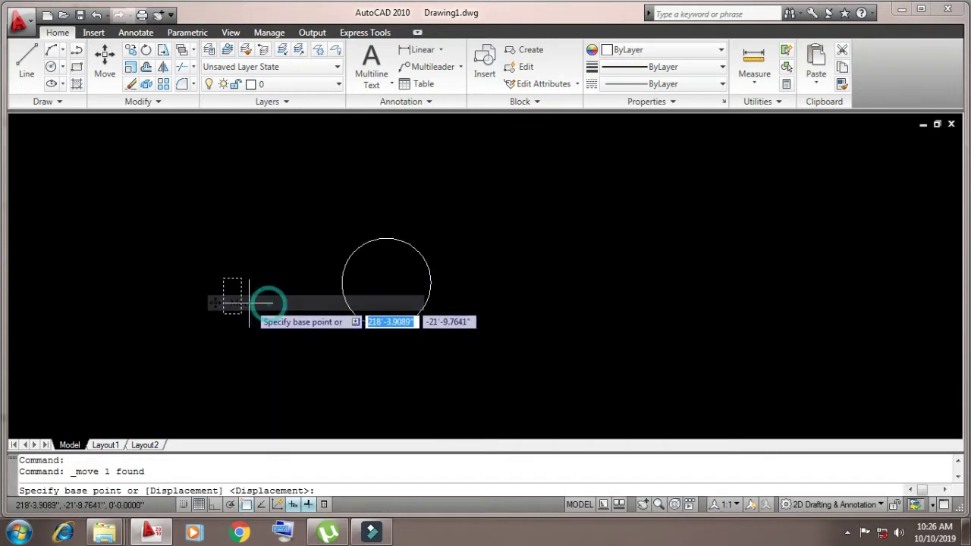
{"action": "left_click", "coordinate": [241, 295]}
{"action": "scroll", "coordinate": [341, 283], "scroll_direction": "up", "scroll_amount": 5}
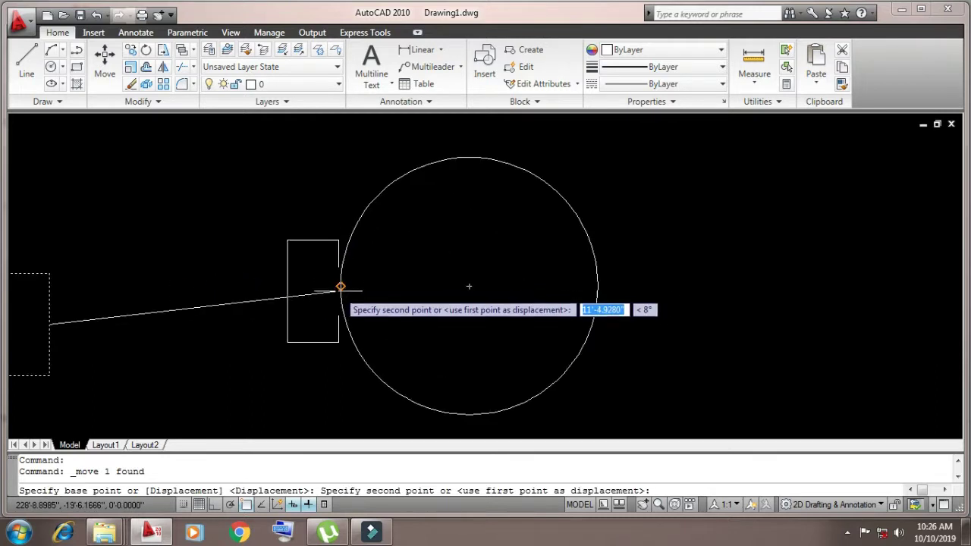
{"action": "left_click", "coordinate": [340, 287]}
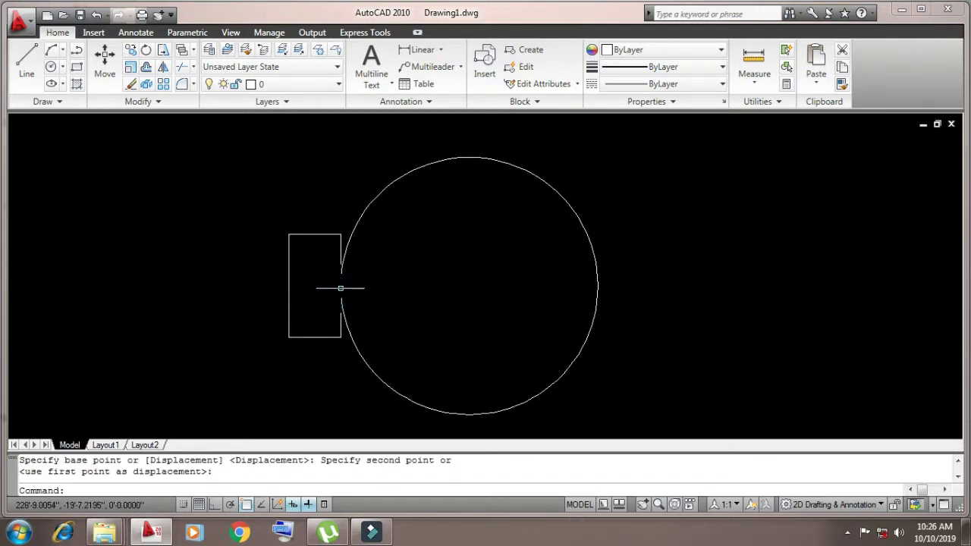
{"action": "scroll", "coordinate": [427, 297], "scroll_direction": "down", "scroll_amount": 2}
{"action": "middle_click_drag", "start_coordinate": [427, 297], "coordinate": [351, 293]}
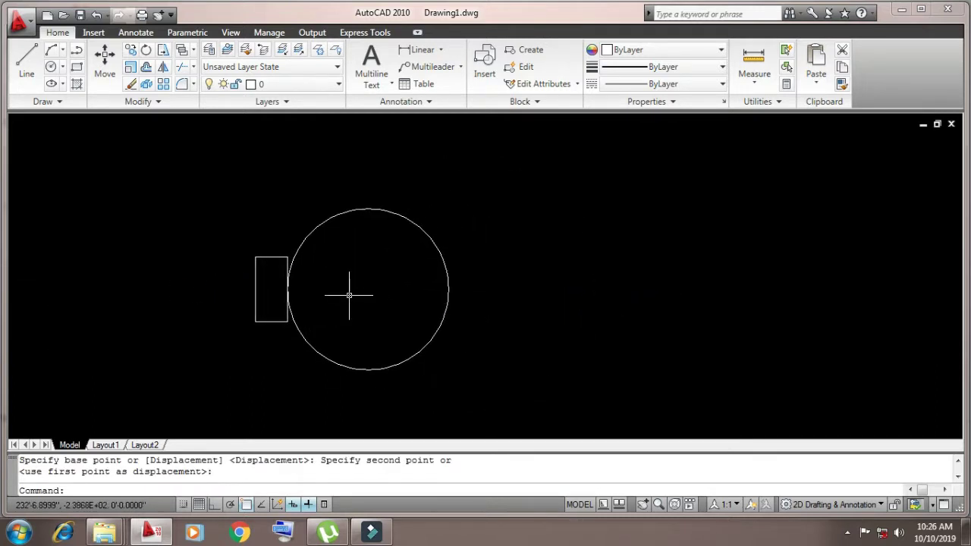
Polar-array the rectangle into 4 rotated items over 360° about the circle's centre
{"action": "type", "text": "a"}
{"action": "key", "text": "Return"}
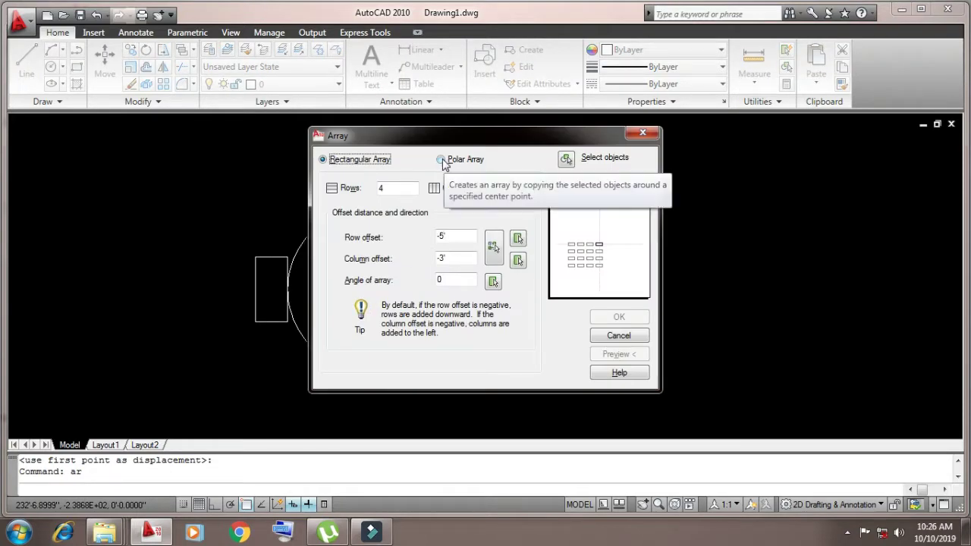
{"action": "left_click", "coordinate": [442, 160]}
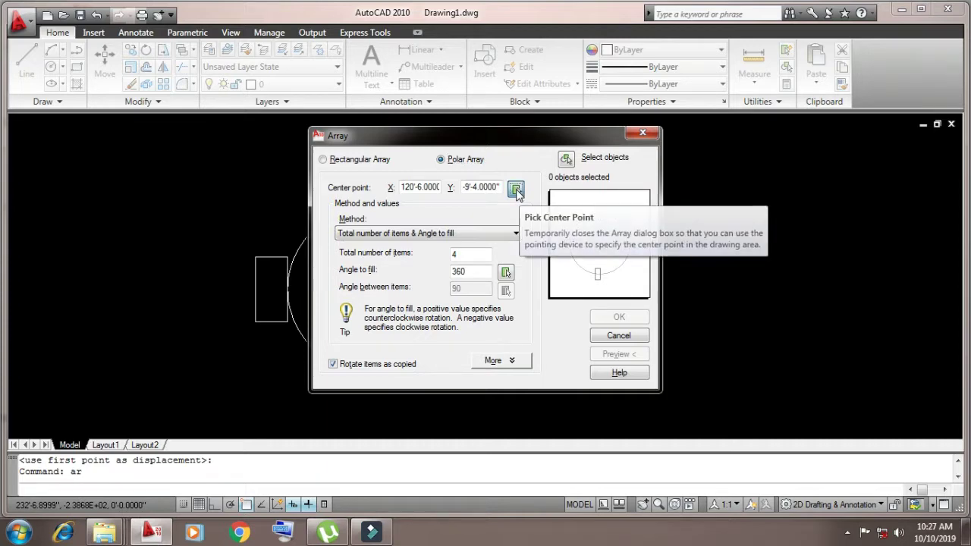
{"action": "left_click", "coordinate": [516, 189]}
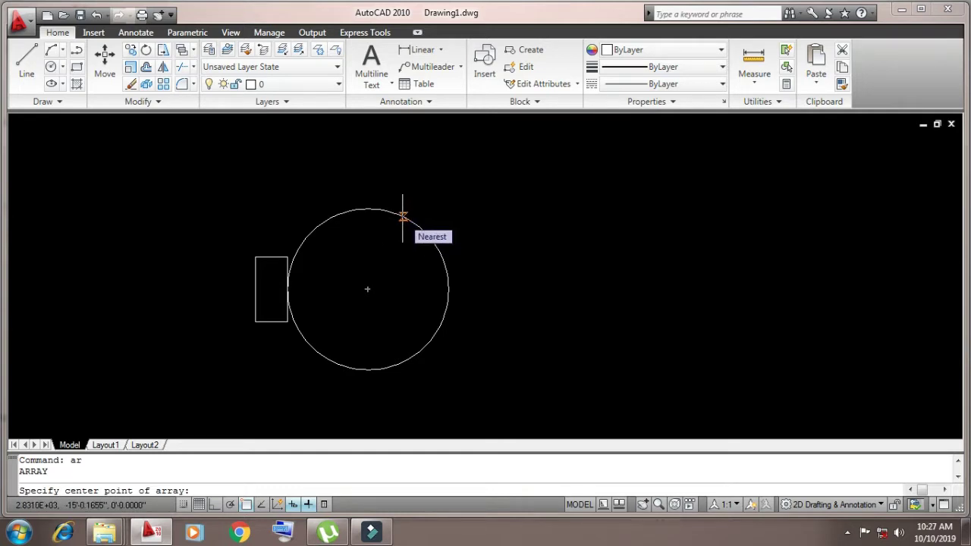
{"action": "left_click", "coordinate": [368, 288]}
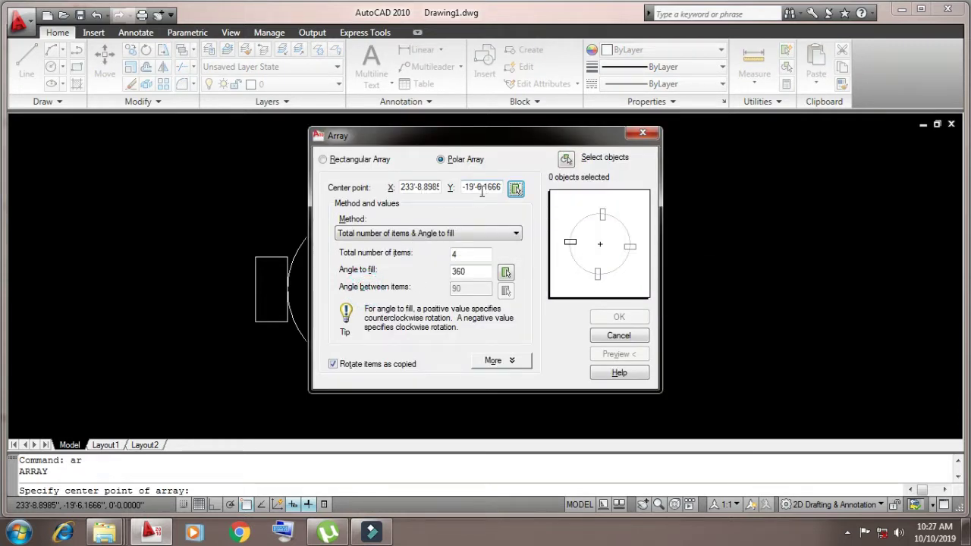
{"action": "mouse_move", "coordinate": [470, 254]}
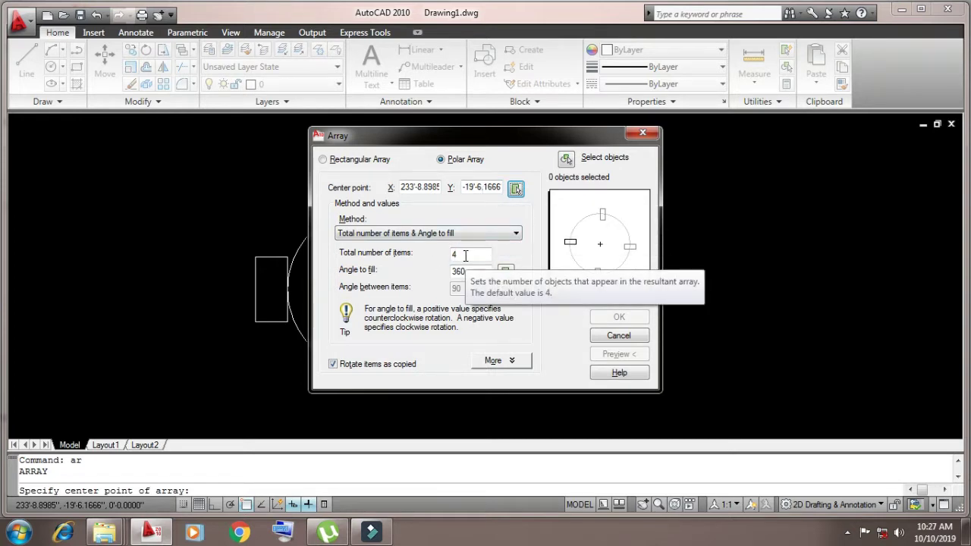
{"action": "left_click", "coordinate": [462, 254]}
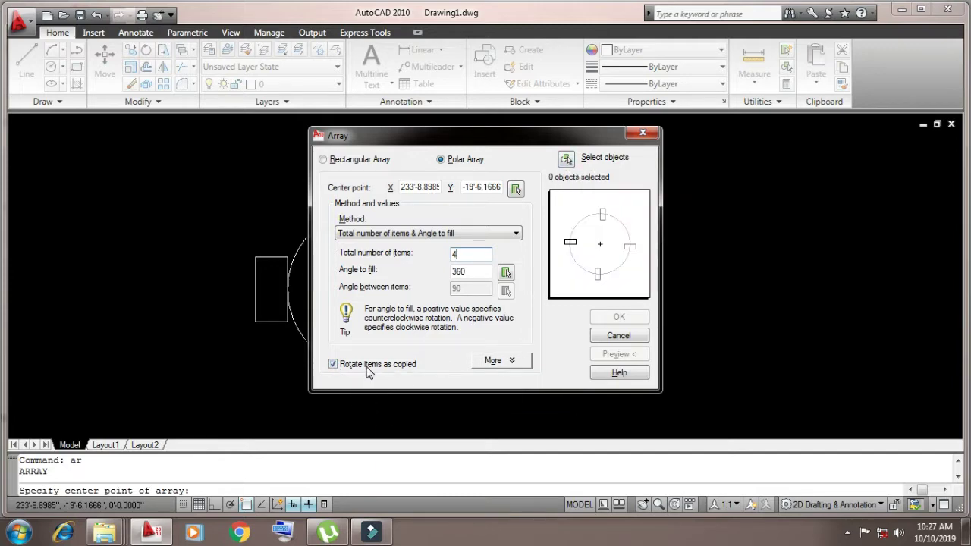
{"action": "left_click", "coordinate": [566, 160]}
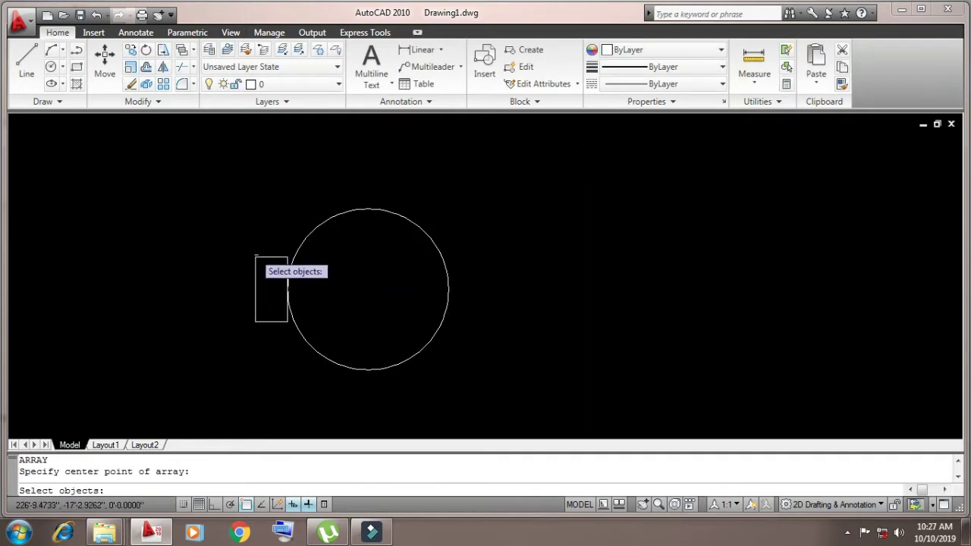
{"action": "left_click", "coordinate": [263, 256]}
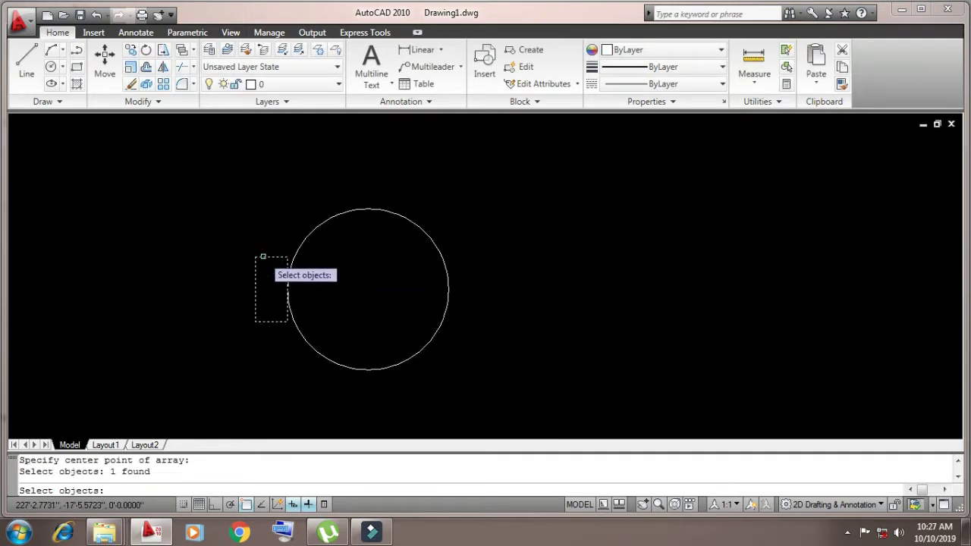
{"action": "key", "text": "Return"}
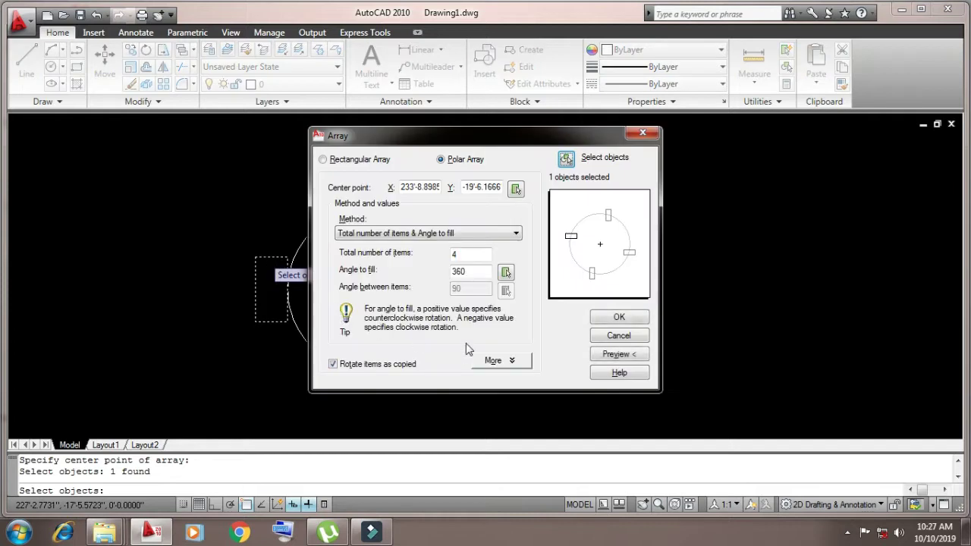
{"action": "left_click", "coordinate": [613, 318]}
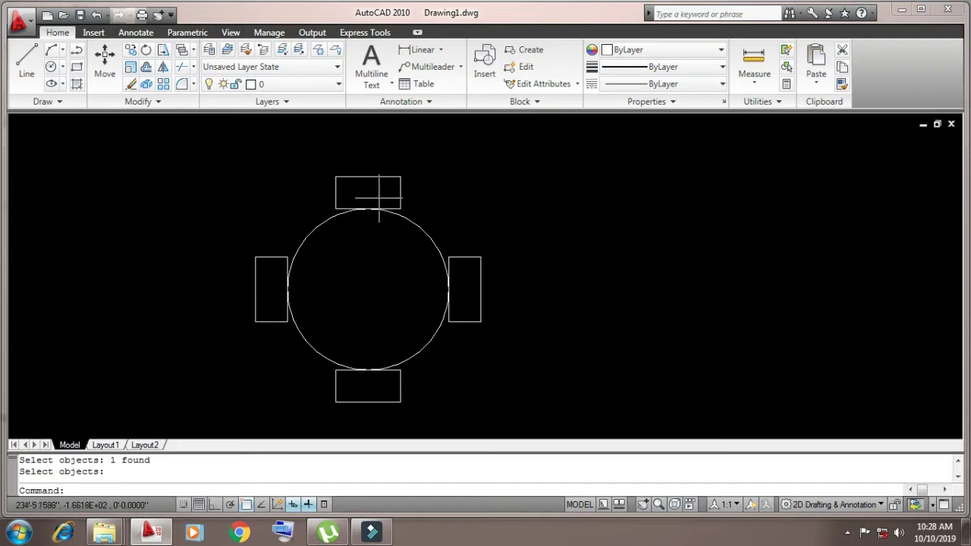
{"action": "mouse_move", "coordinate": [446, 270]}
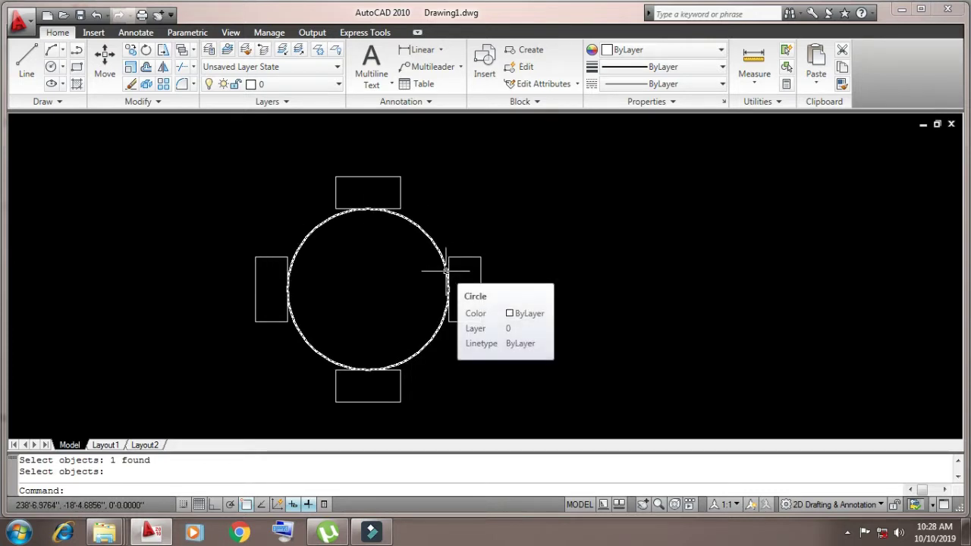
Polar-array the left rectangle into 4 items around the centre with Rotate items unchecked
{"action": "type", "text": "ar"}
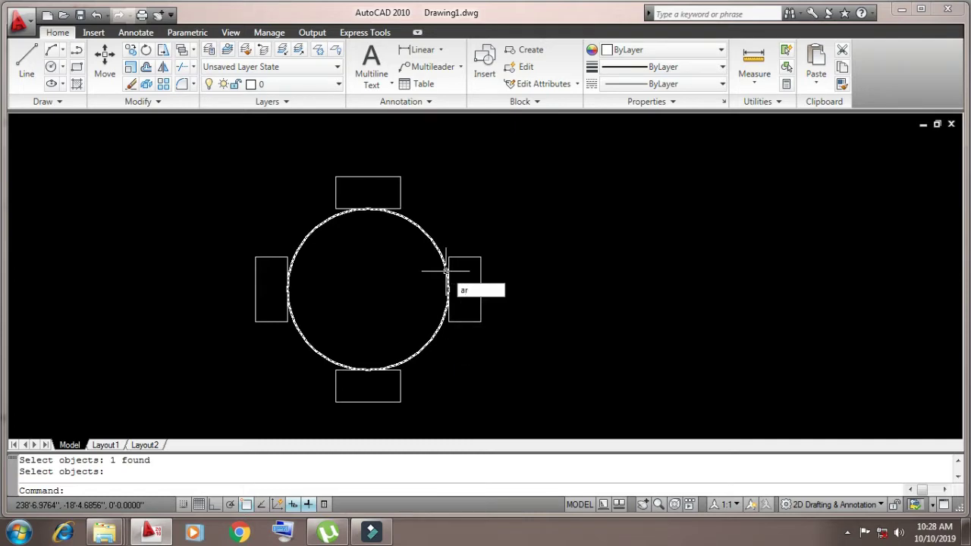
{"action": "key", "text": "Return"}
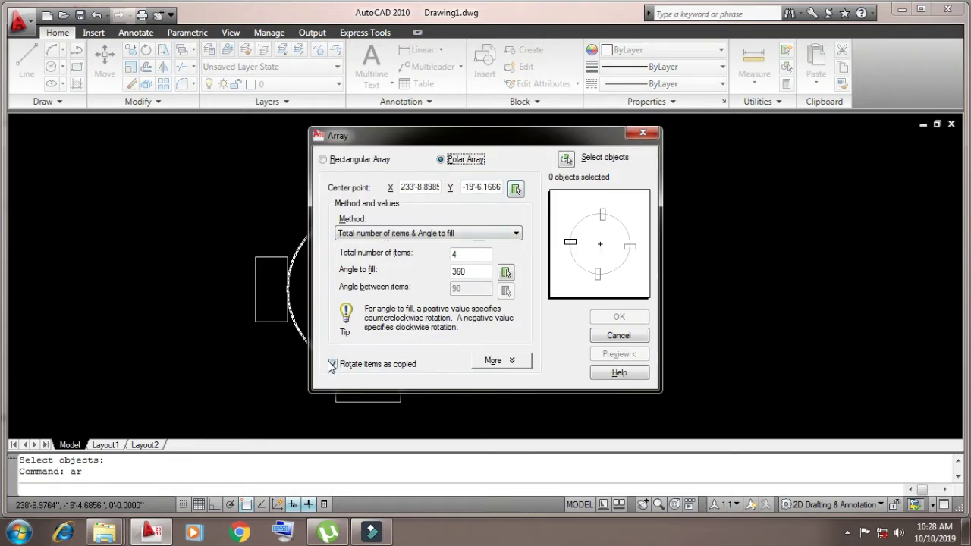
{"action": "left_click", "coordinate": [332, 364]}
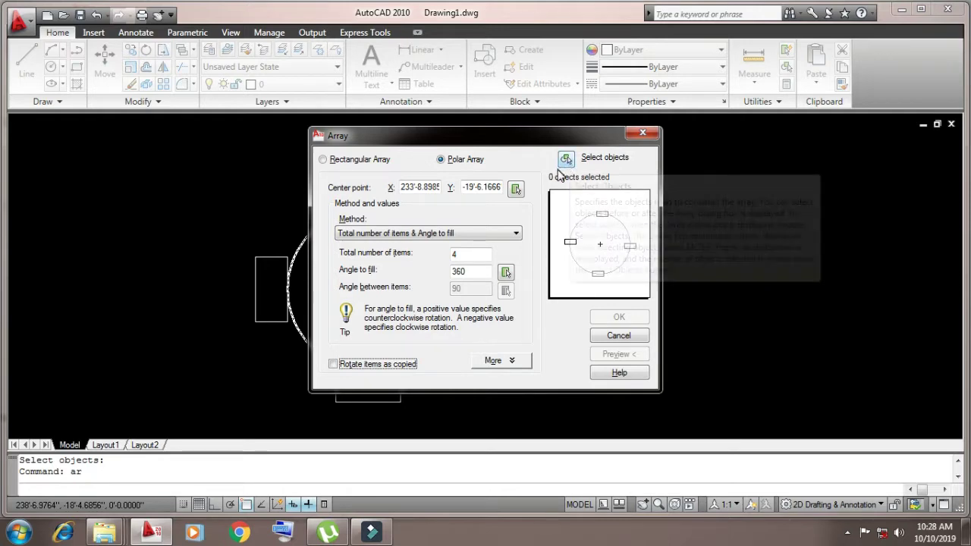
{"action": "left_click", "coordinate": [566, 157]}
{"action": "left_click", "coordinate": [267, 258]}
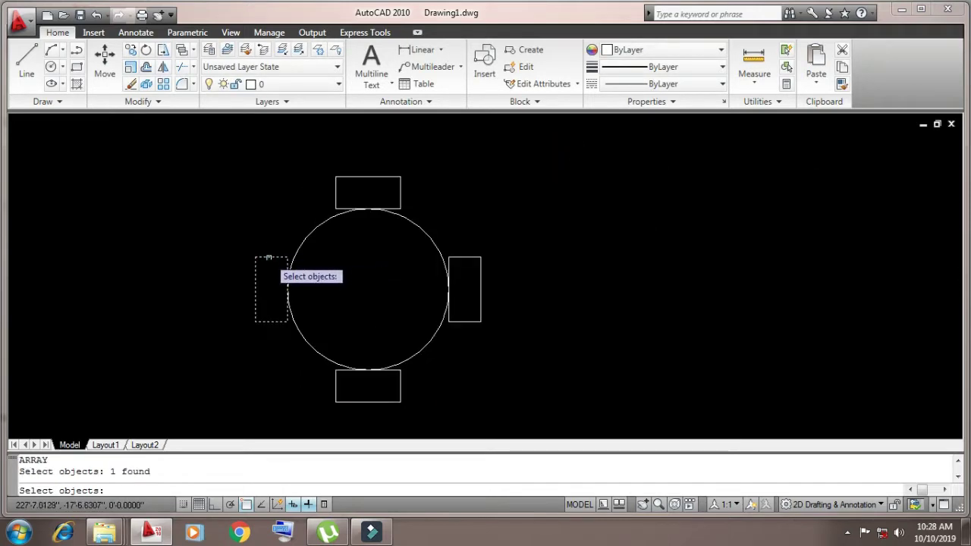
{"action": "key", "text": "Return"}
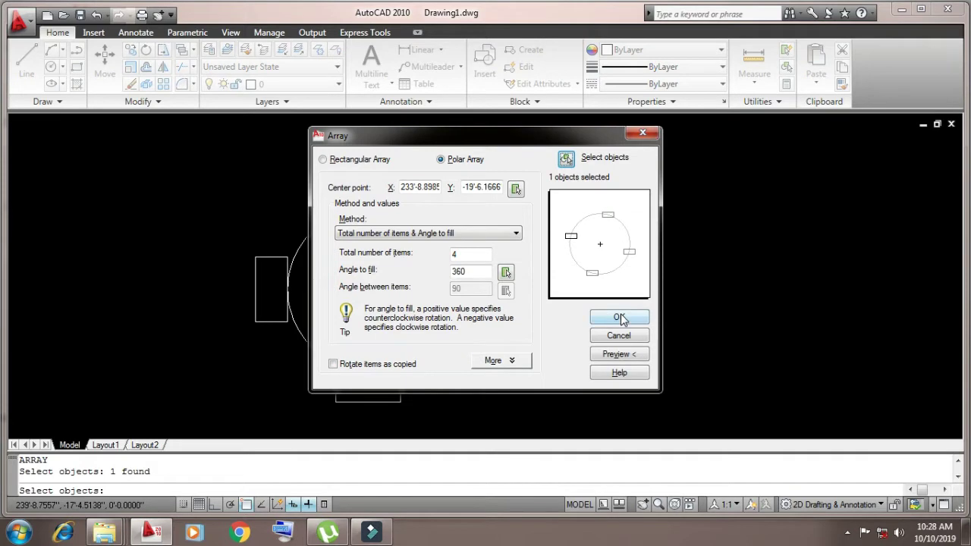
{"action": "left_click", "coordinate": [617, 319]}
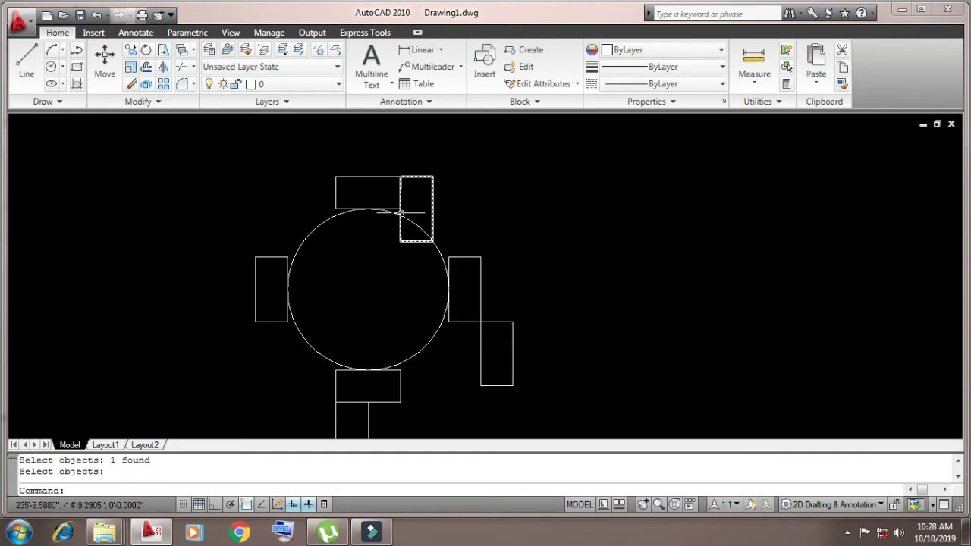
Undo the unrotated polar array and reopen the Array settings at 4 items over 360°
{"action": "left_click", "coordinate": [432, 227]}
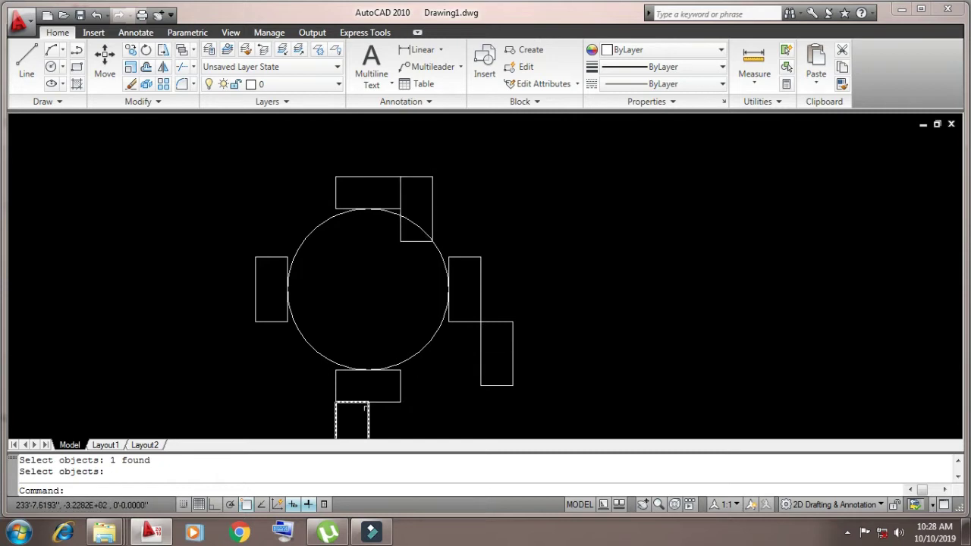
{"action": "key", "text": "ctrl+z"}
{"action": "type", "text": "ar"}
{"action": "key", "text": "Return"}
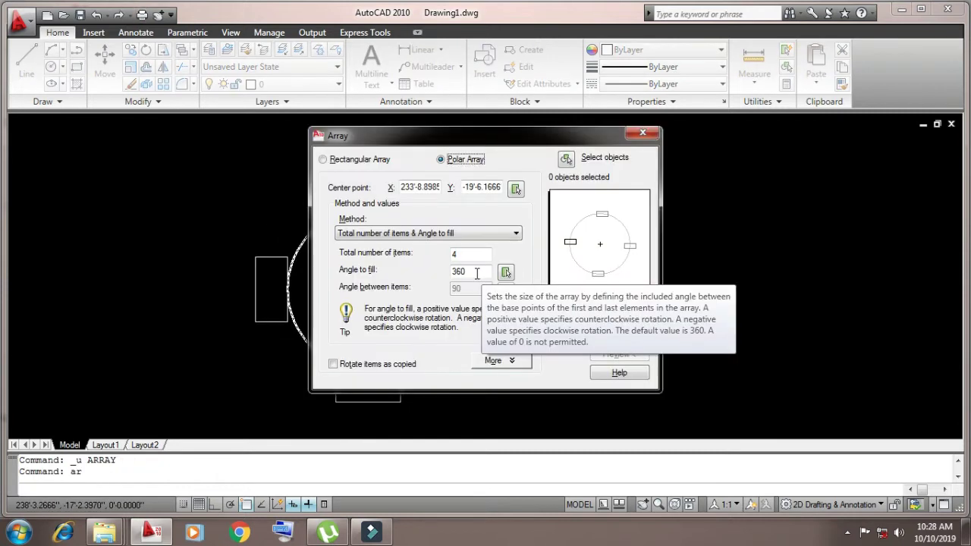